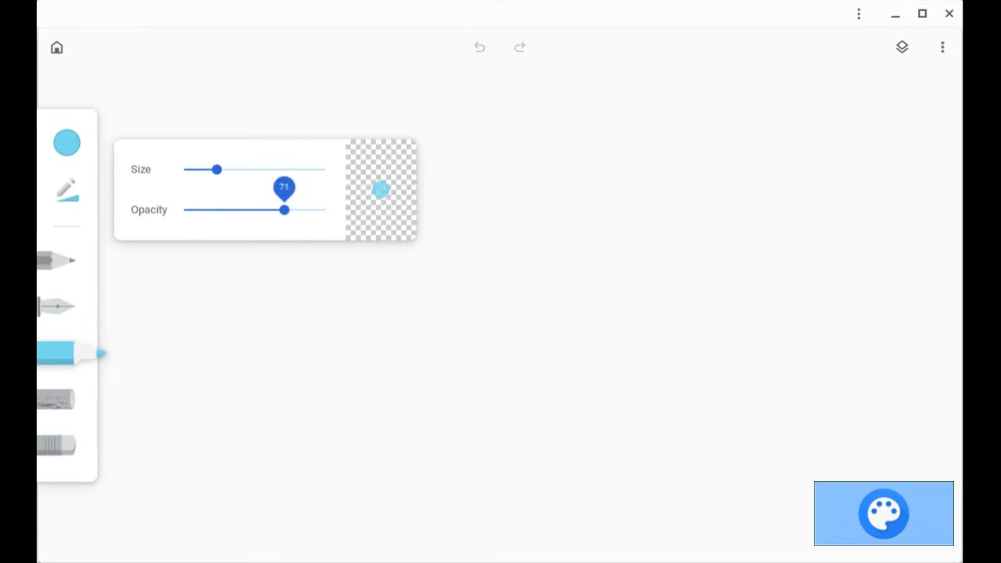
Shrink the marker size slightly and draw wavy vertical test lines with the pencil and the pen.
{"action": "mouse_move", "coordinate": [216, 169]}
{"action": "left_mouse_down"}
{"action": "mouse_move", "coordinate": [290, 169]}
{"action": "mouse_move", "coordinate": [209, 169]}
{"action": "left_mouse_up"}
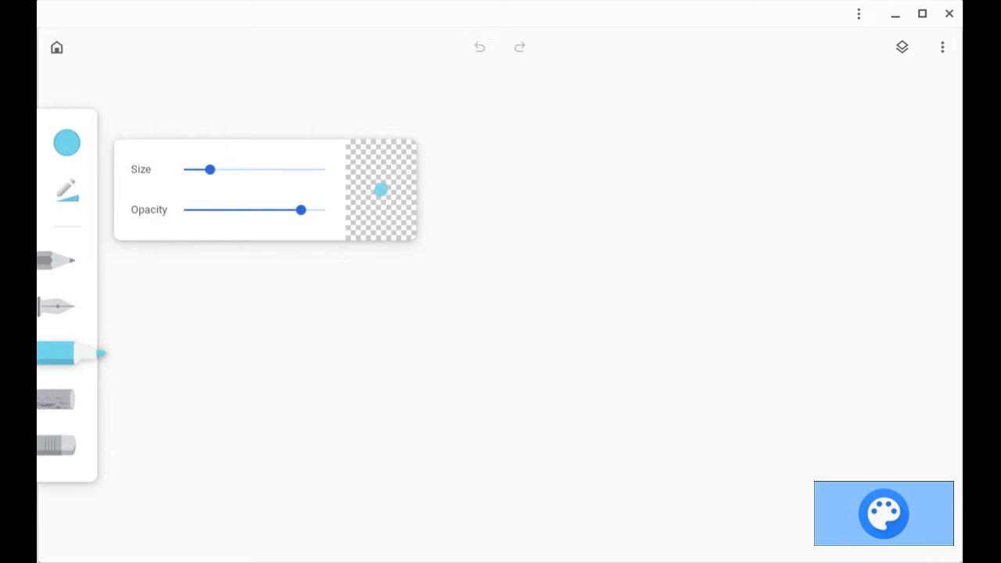
{"action": "left_click", "coordinate": [59, 261]}
{"action": "mouse_move", "coordinate": [317, 146]}
{"action": "left_mouse_down"}
{"action": "mouse_move", "coordinate": [306, 243]}
{"action": "mouse_move", "coordinate": [337, 382]}
{"action": "left_mouse_up"}
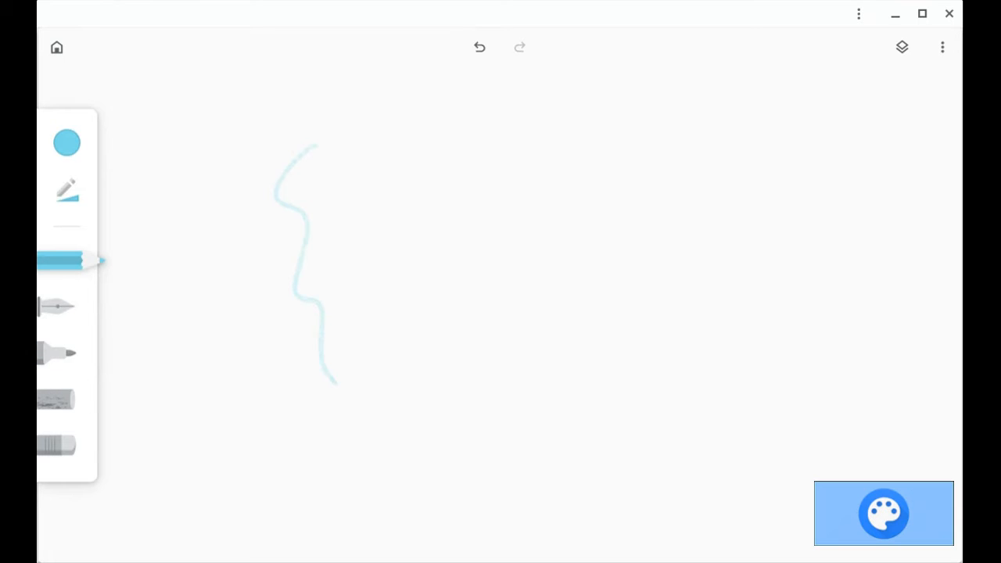
{"action": "left_click", "coordinate": [55, 307]}
{"action": "mouse_move", "coordinate": [443, 146]}
{"action": "left_mouse_down"}
{"action": "mouse_move", "coordinate": [426, 155]}
{"action": "mouse_move", "coordinate": [467, 411]}
{"action": "left_mouse_up"}
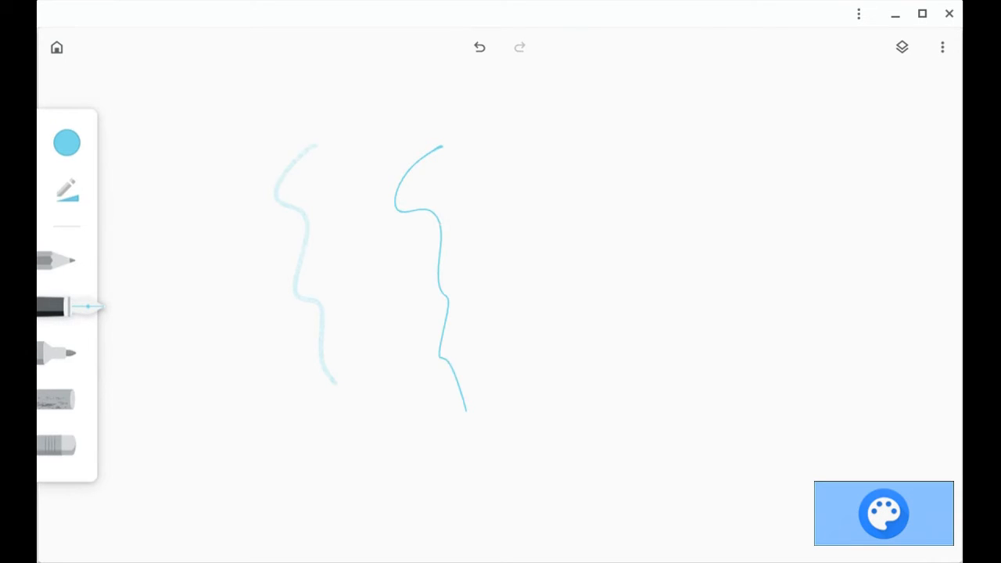
Draw diagonal test strokes with the marker and the chalk tools.
{"action": "left_click", "coordinate": [55, 353]}
{"action": "mouse_move", "coordinate": [488, 160]}
{"action": "left_mouse_down"}
{"action": "mouse_move", "coordinate": [526, 222]}
{"action": "mouse_move", "coordinate": [539, 341]}
{"action": "mouse_move", "coordinate": [578, 442]}
{"action": "left_mouse_up"}
{"action": "left_click", "coordinate": [54, 400]}
{"action": "mouse_move", "coordinate": [617, 129]}
{"action": "left_mouse_down"}
{"action": "mouse_move", "coordinate": [645, 295]}
{"action": "mouse_move", "coordinate": [665, 442]}
{"action": "left_mouse_up"}
Erase all the test strokes from the canvas with the eraser.
{"action": "left_click", "coordinate": [56, 445]}
{"action": "mouse_move", "coordinate": [540, 299]}
{"action": "left_mouse_down"}
{"action": "mouse_move", "coordinate": [451, 371]}
{"action": "mouse_move", "coordinate": [473, 397]}
{"action": "mouse_move", "coordinate": [643, 377]}
{"action": "mouse_move", "coordinate": [658, 435]}
{"action": "mouse_move", "coordinate": [567, 431]}
{"action": "left_mouse_up"}
{"action": "mouse_move", "coordinate": [628, 276]}
{"action": "left_mouse_down"}
{"action": "mouse_move", "coordinate": [638, 248]}
{"action": "mouse_move", "coordinate": [520, 298]}
{"action": "mouse_move", "coordinate": [596, 219]}
{"action": "mouse_move", "coordinate": [633, 214]}
{"action": "mouse_move", "coordinate": [598, 189]}
{"action": "mouse_move", "coordinate": [519, 217]}
{"action": "mouse_move", "coordinate": [613, 137]}
{"action": "mouse_move", "coordinate": [486, 178]}
{"action": "mouse_move", "coordinate": [426, 157]}
{"action": "left_mouse_up"}
{"action": "mouse_move", "coordinate": [441, 336]}
{"action": "left_mouse_down"}
{"action": "mouse_move", "coordinate": [446, 301]}
{"action": "mouse_move", "coordinate": [442, 356]}
{"action": "left_mouse_up"}
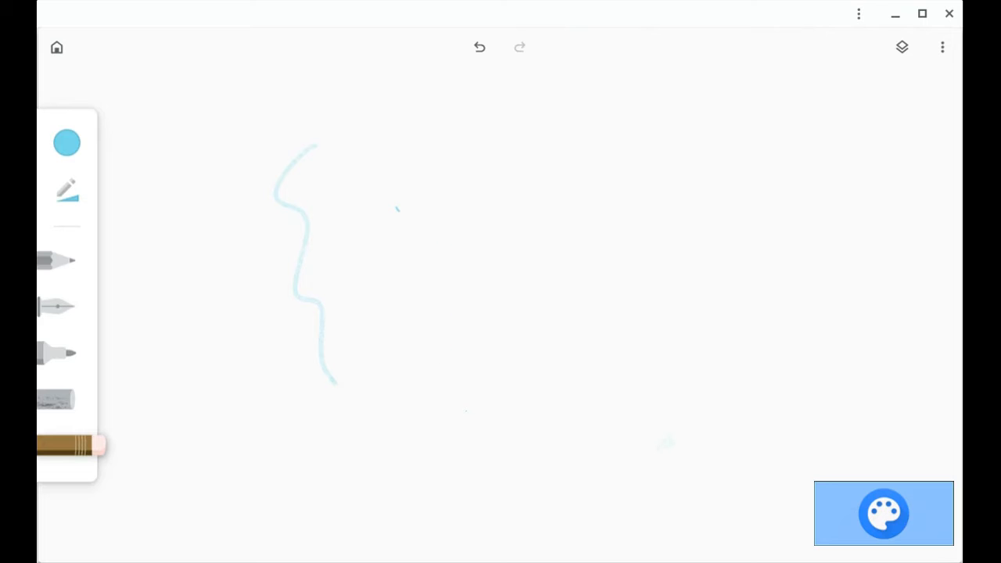
{"action": "mouse_move", "coordinate": [335, 382]}
{"action": "left_mouse_down"}
{"action": "mouse_move", "coordinate": [288, 167]}
{"action": "mouse_move", "coordinate": [313, 147]}
{"action": "left_mouse_up"}
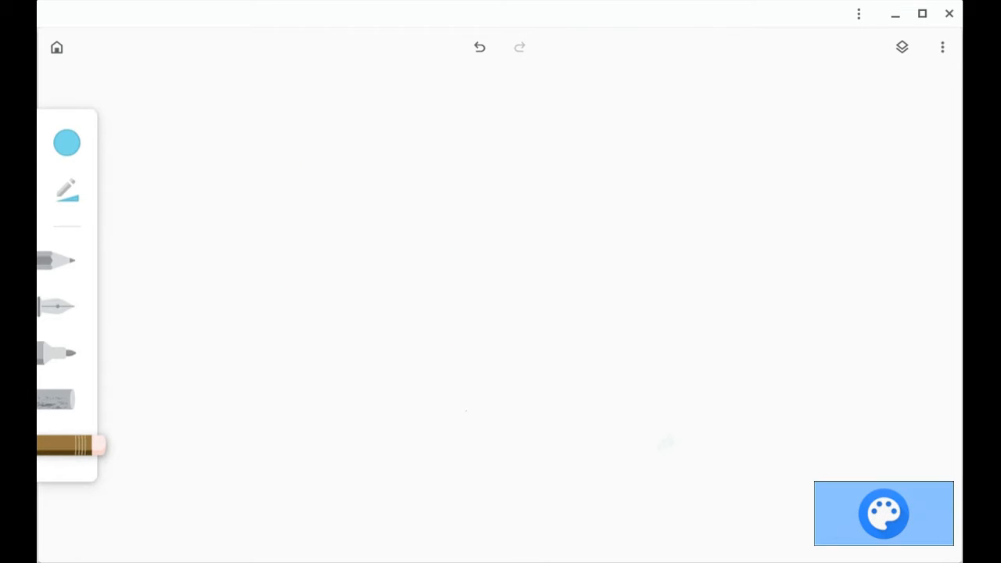
Open the Layers panel, add a new layer, and switch between the two drawing layers.
{"action": "left_click", "coordinate": [902, 46]}
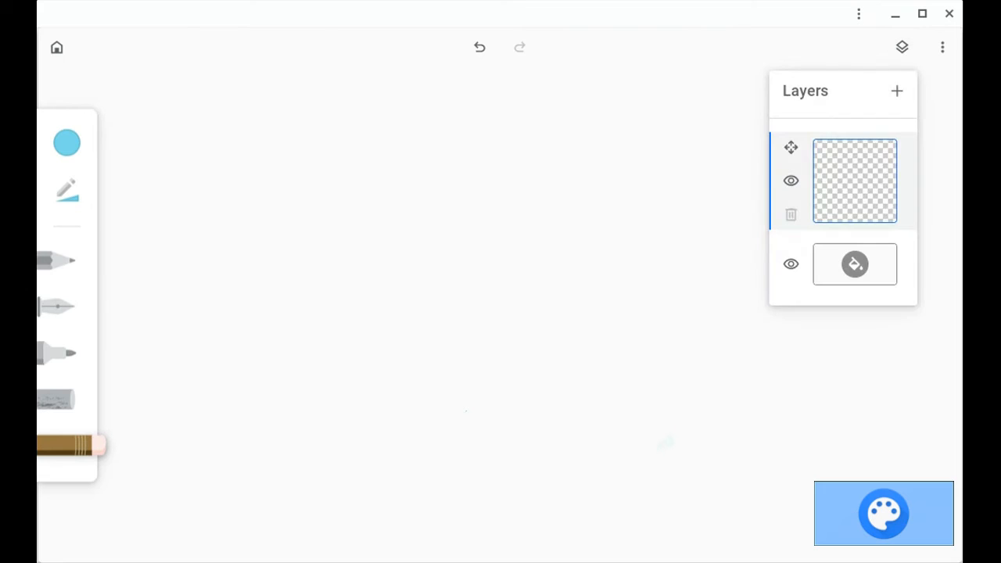
{"action": "left_click", "coordinate": [897, 91]}
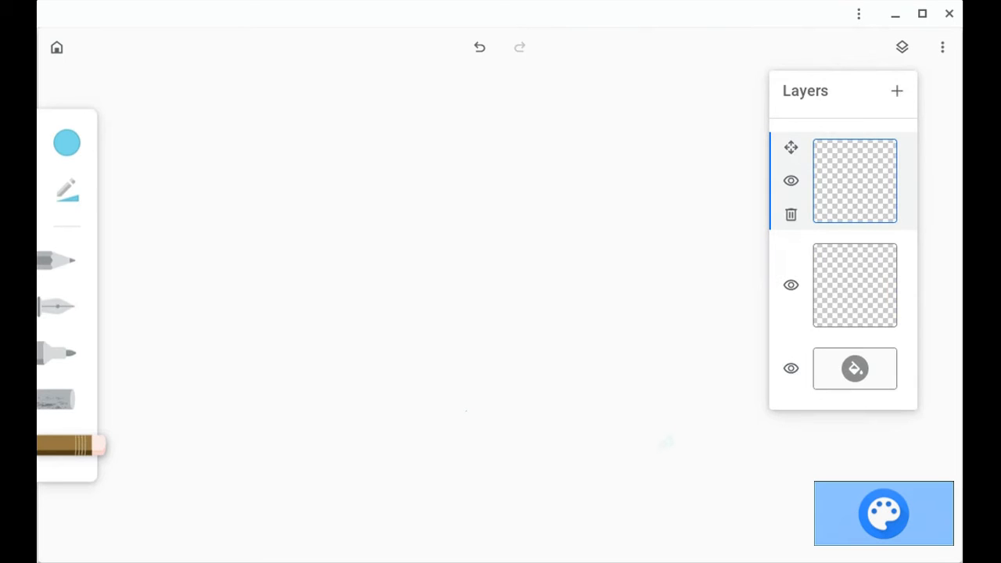
{"action": "left_click", "coordinate": [855, 285]}
{"action": "left_click", "coordinate": [855, 180]}
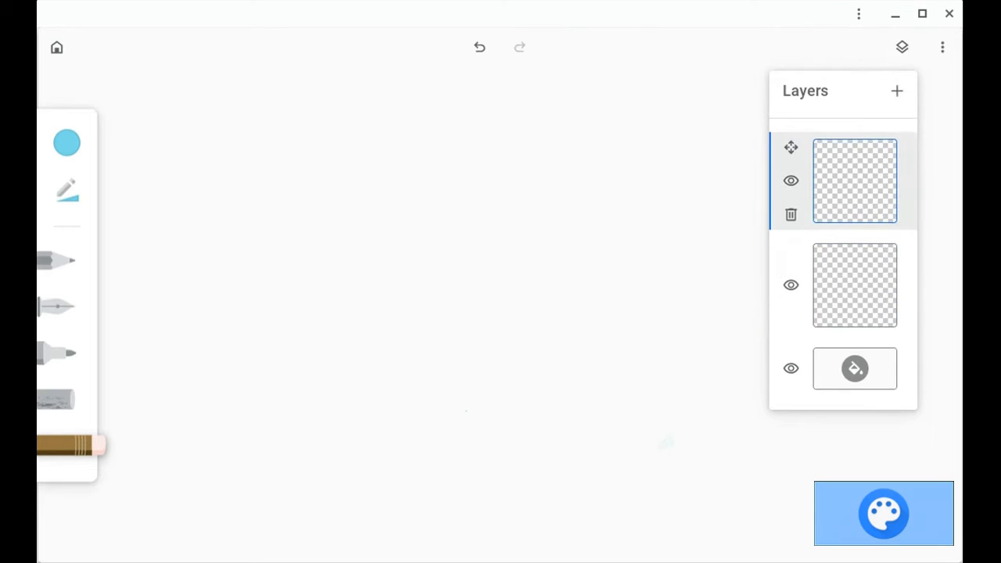
{"action": "left_click", "coordinate": [855, 286]}
Set the background layer's color to white from the palette, glancing at the Custom tab before returning.
{"action": "left_click", "coordinate": [855, 368]}
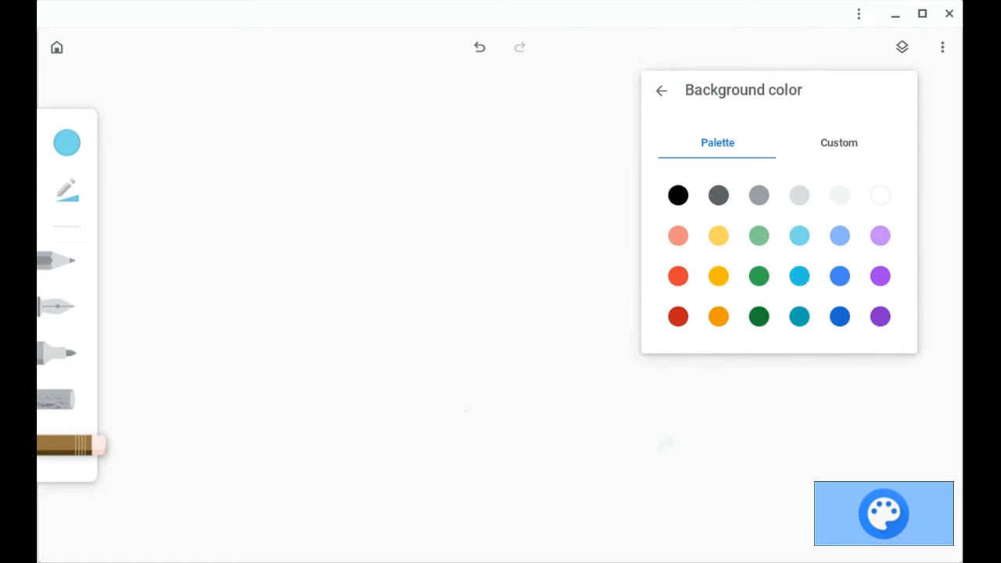
{"action": "left_click", "coordinate": [799, 276]}
{"action": "left_click", "coordinate": [880, 196]}
{"action": "left_click", "coordinate": [840, 143]}
{"action": "left_click", "coordinate": [718, 142]}
{"action": "left_click", "coordinate": [662, 91]}
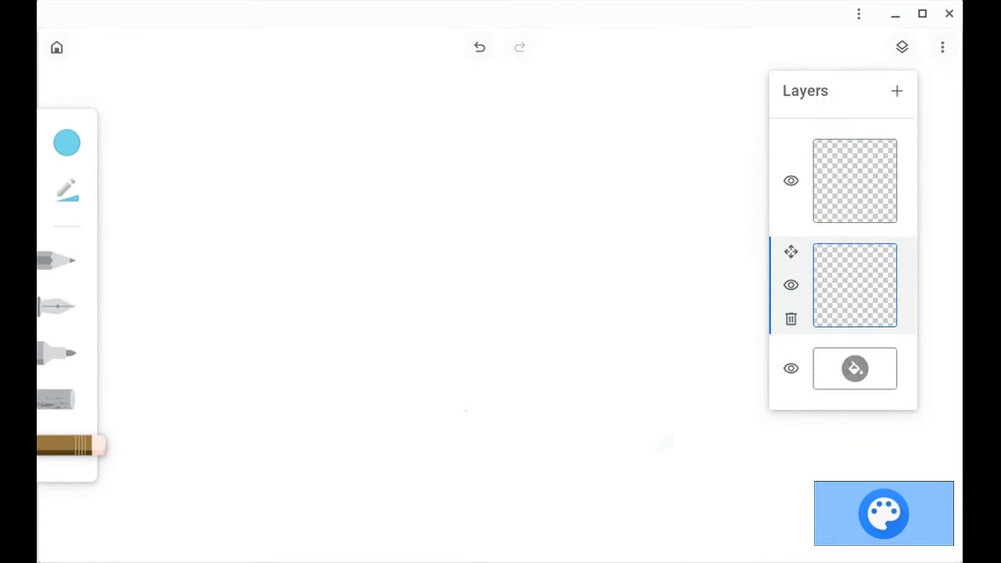
Add two more layers and delete the extra layers until one drawing layer remains.
{"action": "left_click", "coordinate": [898, 91]}
{"action": "left_click", "coordinate": [898, 90]}
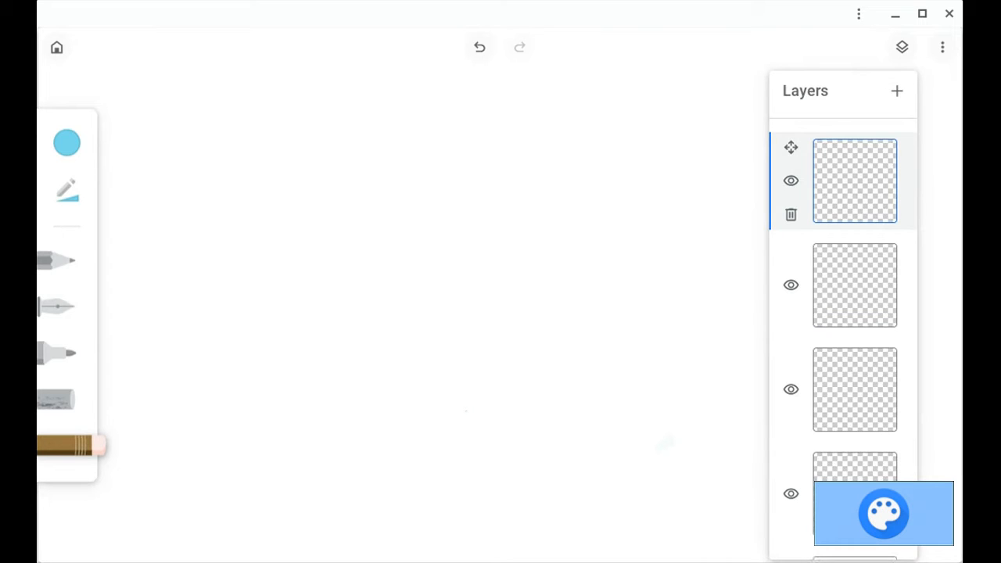
{"action": "left_click", "coordinate": [791, 214]}
{"action": "left_click", "coordinate": [791, 214]}
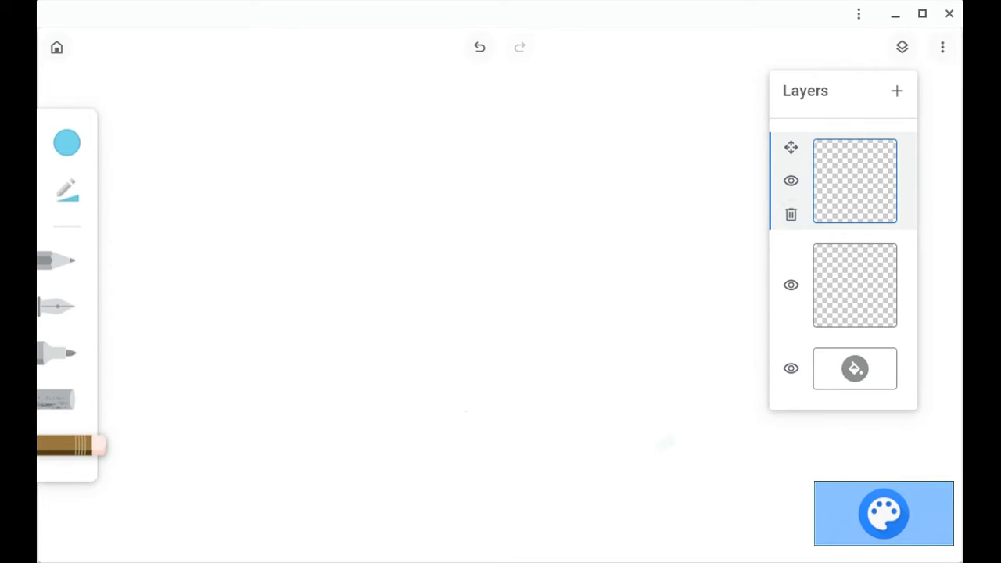
{"action": "left_click", "coordinate": [791, 215]}
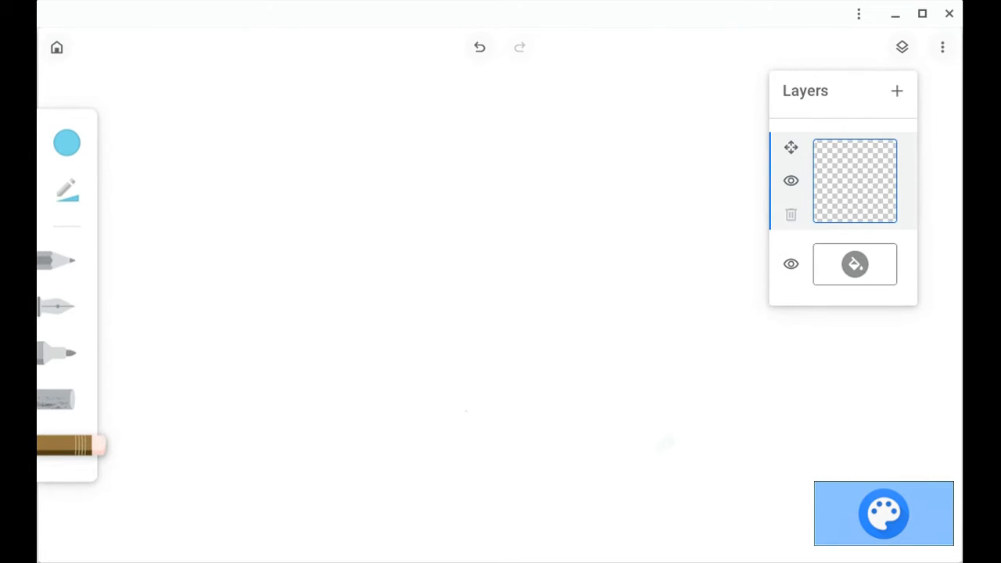
Close the Layers panel and set the drawing color to blue from the palette.
{"action": "left_click", "coordinate": [902, 47]}
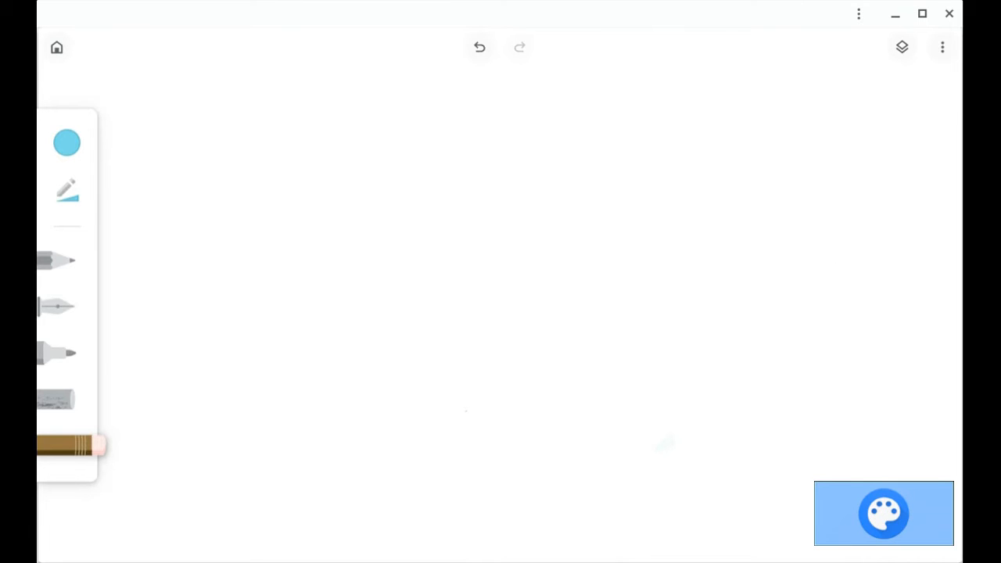
{"action": "left_click", "coordinate": [67, 142]}
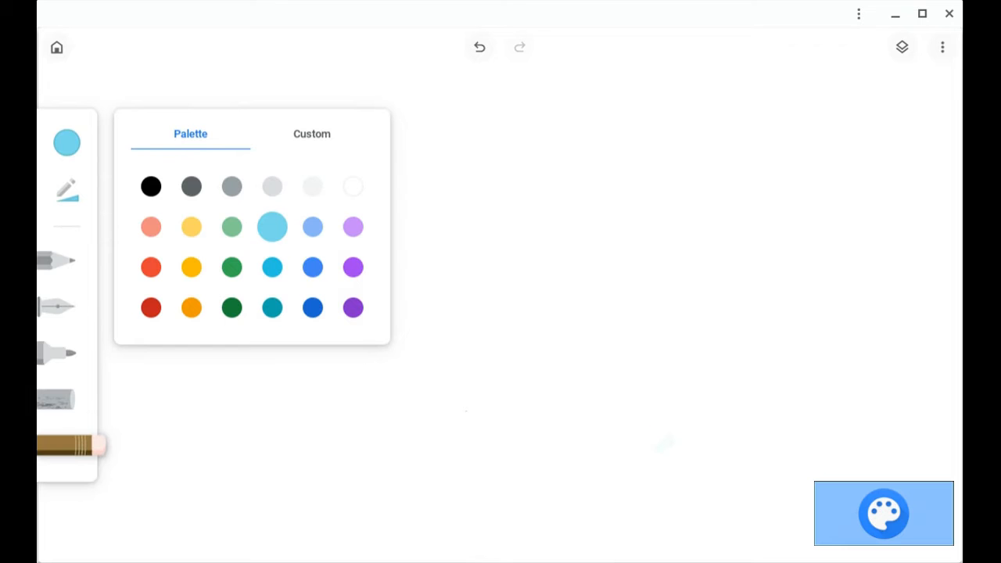
{"action": "left_click", "coordinate": [312, 267]}
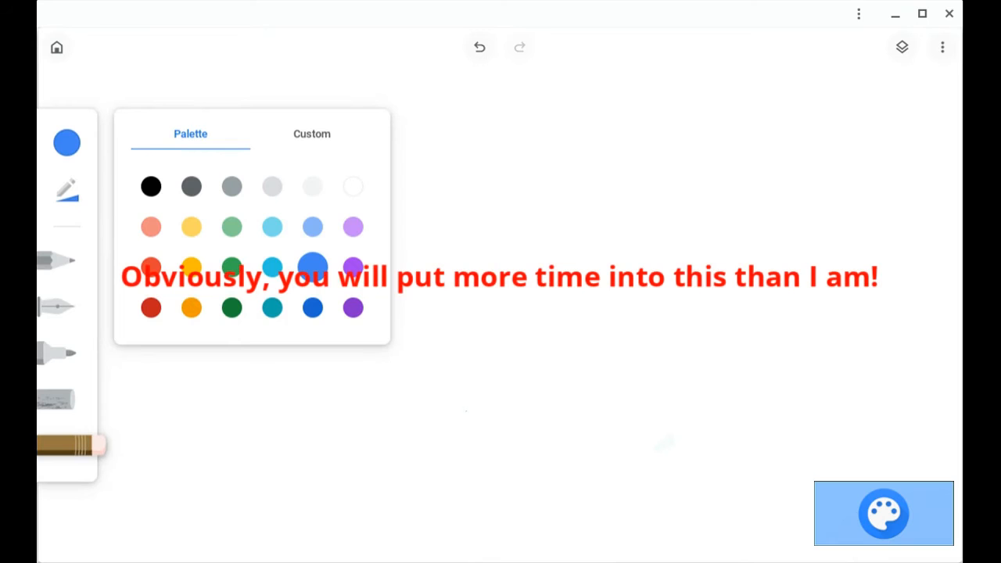
Increase the eraser size slightly.
{"action": "left_click", "coordinate": [67, 190]}
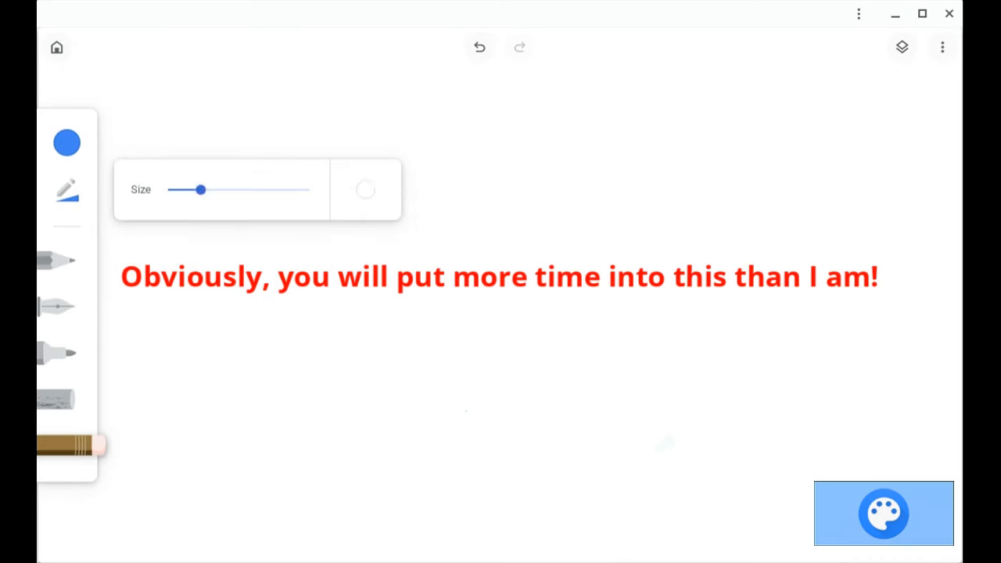
{"action": "mouse_move", "coordinate": [200, 189]}
{"action": "left_mouse_down"}
{"action": "mouse_move", "coordinate": [274, 190]}
{"action": "mouse_move", "coordinate": [215, 189]}
{"action": "left_mouse_up"}
{"action": "left_click", "coordinate": [67, 142]}
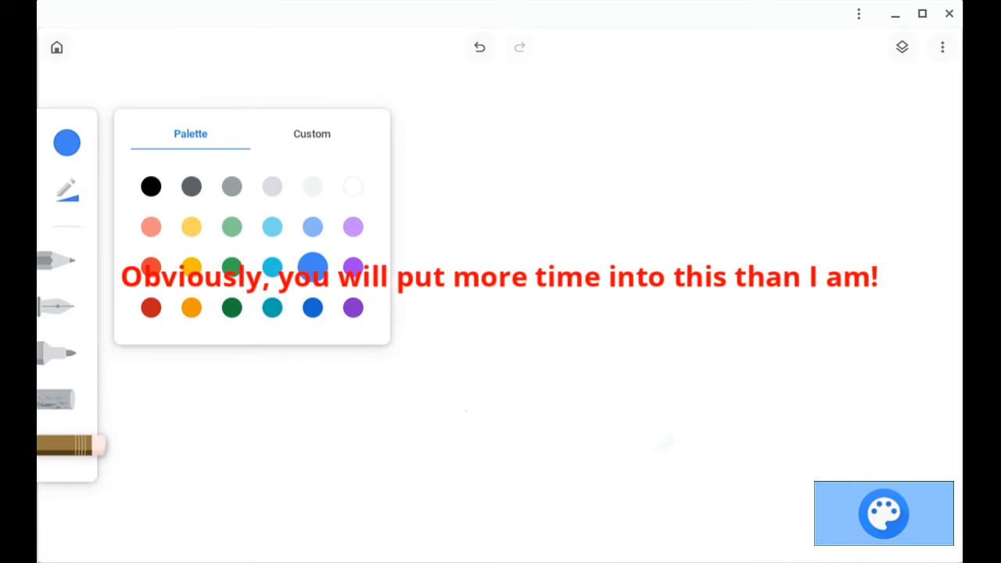
{"action": "left_click", "coordinate": [67, 190]}
{"action": "left_click", "coordinate": [67, 191]}
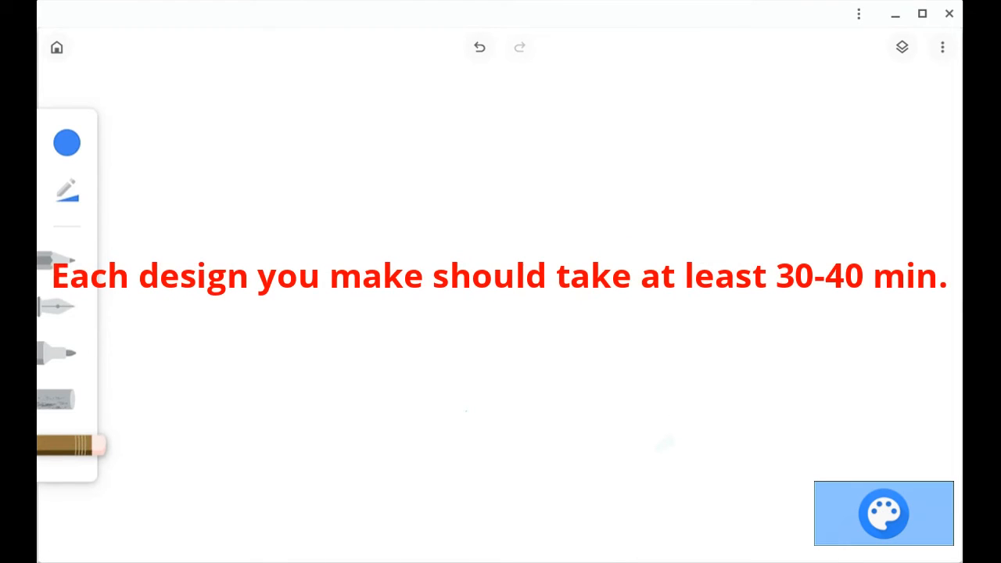
Select the pencil and set its size and opacity to maximum.
{"action": "left_click", "coordinate": [59, 261]}
{"action": "left_click", "coordinate": [67, 190]}
{"action": "mouse_move", "coordinate": [289, 209]}
{"action": "left_mouse_down"}
{"action": "mouse_move", "coordinate": [326, 209]}
{"action": "mouse_move", "coordinate": [183, 210]}
{"action": "mouse_move", "coordinate": [326, 209]}
{"action": "left_mouse_up"}
{"action": "left_click_drag", "start_coordinate": [211, 169], "coordinate": [325, 169]}
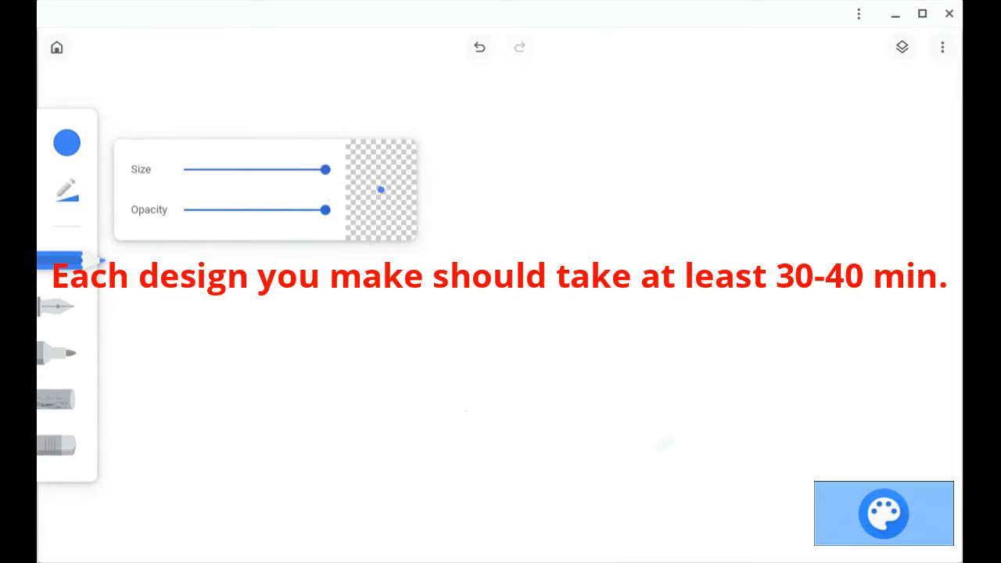
Handwrite 'Stop the Text...' across the top of the canvas with the pen.
{"action": "left_click", "coordinate": [61, 307]}
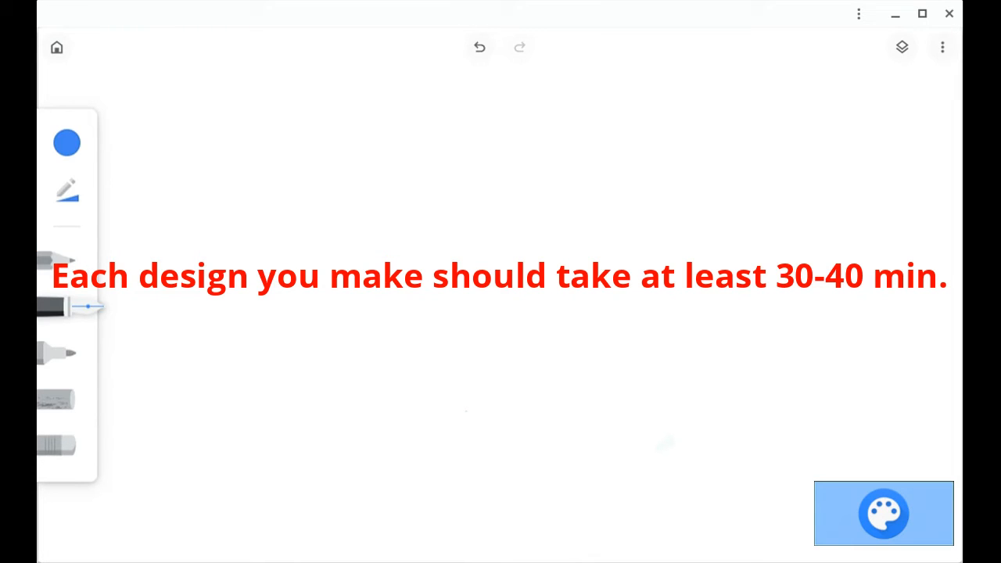
{"action": "mouse_move", "coordinate": [278, 169]}
{"action": "left_mouse_down"}
{"action": "mouse_move", "coordinate": [305, 155]}
{"action": "mouse_move", "coordinate": [278, 202]}
{"action": "left_mouse_up"}
{"action": "left_click_drag", "start_coordinate": [338, 172], "coordinate": [346, 199]}
{"action": "mouse_move", "coordinate": [328, 175]}
{"action": "left_mouse_down"}
{"action": "mouse_move", "coordinate": [356, 183]}
{"action": "mouse_move", "coordinate": [386, 213]}
{"action": "mouse_move", "coordinate": [375, 190]}
{"action": "left_mouse_up"}
{"action": "left_click_drag", "start_coordinate": [452, 157], "coordinate": [450, 190]}
{"action": "mouse_move", "coordinate": [425, 149]}
{"action": "left_mouse_down"}
{"action": "mouse_move", "coordinate": [500, 186]}
{"action": "mouse_move", "coordinate": [522, 179]}
{"action": "left_mouse_up"}
{"action": "left_click_drag", "start_coordinate": [561, 150], "coordinate": [564, 187]}
{"action": "mouse_move", "coordinate": [526, 149]}
{"action": "left_mouse_down"}
{"action": "mouse_move", "coordinate": [594, 139]}
{"action": "mouse_move", "coordinate": [614, 178]}
{"action": "mouse_move", "coordinate": [647, 186]}
{"action": "left_mouse_up"}
{"action": "mouse_move", "coordinate": [607, 205]}
{"action": "left_mouse_down"}
{"action": "mouse_move", "coordinate": [648, 157]}
{"action": "mouse_move", "coordinate": [662, 185]}
{"action": "left_mouse_up"}
{"action": "left_click_drag", "start_coordinate": [639, 173], "coordinate": [699, 134]}
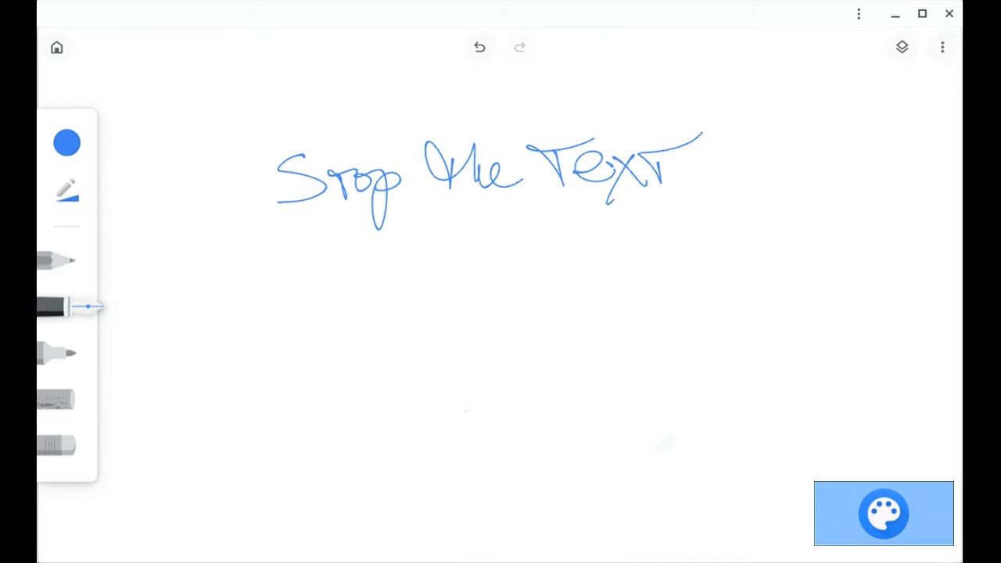
{"action": "left_click_drag", "start_coordinate": [684, 179], "coordinate": [721, 186]}
{"action": "left_click_drag", "start_coordinate": [752, 183], "coordinate": [756, 186]}
Handwrite '...Stop the Wrecks!' across the lower part of the canvas with the pen.
{"action": "left_click_drag", "start_coordinate": [234, 436], "coordinate": [244, 437]}
{"action": "left_click_drag", "start_coordinate": [269, 443], "coordinate": [306, 438]}
{"action": "mouse_move", "coordinate": [367, 374]}
{"action": "left_mouse_down"}
{"action": "mouse_move", "coordinate": [393, 403]}
{"action": "mouse_move", "coordinate": [402, 397]}
{"action": "left_mouse_up"}
{"action": "mouse_move", "coordinate": [415, 401]}
{"action": "left_mouse_down"}
{"action": "mouse_move", "coordinate": [435, 454]}
{"action": "mouse_move", "coordinate": [454, 412]}
{"action": "left_mouse_up"}
{"action": "left_click_drag", "start_coordinate": [482, 352], "coordinate": [498, 416]}
{"action": "left_click_drag", "start_coordinate": [479, 382], "coordinate": [538, 402]}
{"action": "left_click_drag", "start_coordinate": [540, 396], "coordinate": [576, 409]}
{"action": "mouse_move", "coordinate": [596, 358]}
{"action": "left_mouse_down"}
{"action": "mouse_move", "coordinate": [620, 379]}
{"action": "mouse_move", "coordinate": [646, 345]}
{"action": "left_mouse_up"}
{"action": "mouse_move", "coordinate": [665, 399]}
{"action": "left_mouse_down"}
{"action": "mouse_move", "coordinate": [682, 374]}
{"action": "mouse_move", "coordinate": [735, 391]}
{"action": "mouse_move", "coordinate": [781, 332]}
{"action": "mouse_move", "coordinate": [812, 380]}
{"action": "left_mouse_up"}
{"action": "mouse_move", "coordinate": [815, 316]}
{"action": "left_mouse_down"}
{"action": "mouse_move", "coordinate": [812, 374]}
{"action": "mouse_move", "coordinate": [831, 396]}
{"action": "left_mouse_up"}
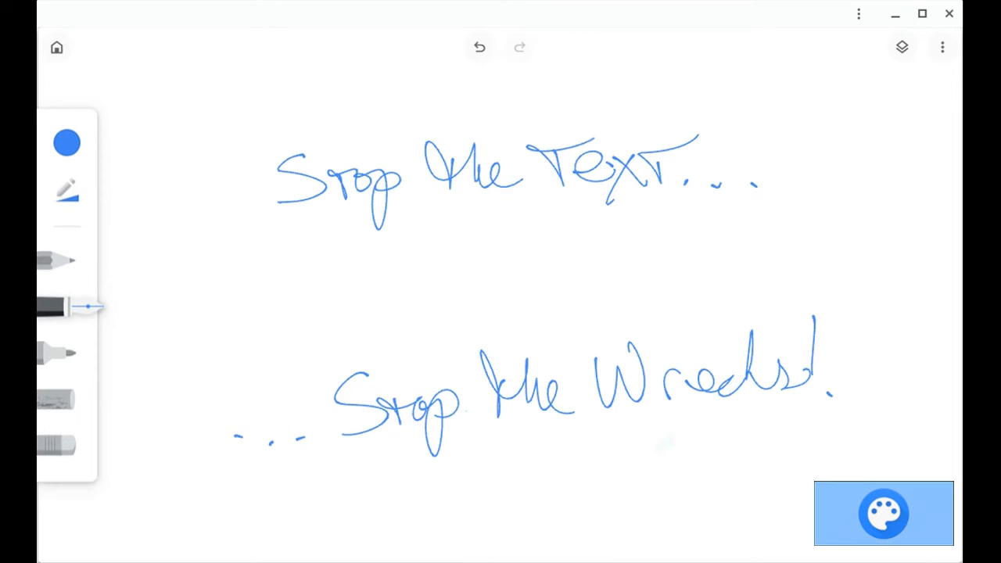
Draw two eyes with lashes and write 'on the Road' in the middle row.
{"action": "mouse_move", "coordinate": [332, 270]}
{"action": "left_mouse_down"}
{"action": "mouse_move", "coordinate": [450, 267]}
{"action": "mouse_move", "coordinate": [421, 287]}
{"action": "mouse_move", "coordinate": [455, 270]}
{"action": "left_mouse_up"}
{"action": "left_click_drag", "start_coordinate": [379, 244], "coordinate": [377, 291]}
{"action": "mouse_move", "coordinate": [346, 241]}
{"action": "left_mouse_down"}
{"action": "mouse_move", "coordinate": [401, 227]}
{"action": "mouse_move", "coordinate": [416, 250]}
{"action": "left_mouse_up"}
{"action": "mouse_move", "coordinate": [488, 276]}
{"action": "left_mouse_down"}
{"action": "mouse_move", "coordinate": [553, 252]}
{"action": "mouse_move", "coordinate": [573, 263]}
{"action": "left_mouse_up"}
{"action": "mouse_move", "coordinate": [490, 277]}
{"action": "left_mouse_down"}
{"action": "mouse_move", "coordinate": [548, 282]}
{"action": "mouse_move", "coordinate": [571, 266]}
{"action": "left_mouse_up"}
{"action": "mouse_move", "coordinate": [502, 234]}
{"action": "left_mouse_down"}
{"action": "mouse_move", "coordinate": [521, 221]}
{"action": "mouse_move", "coordinate": [541, 233]}
{"action": "mouse_move", "coordinate": [533, 262]}
{"action": "left_mouse_up"}
{"action": "mouse_move", "coordinate": [640, 278]}
{"action": "left_mouse_down"}
{"action": "mouse_move", "coordinate": [710, 254]}
{"action": "mouse_move", "coordinate": [741, 287]}
{"action": "mouse_move", "coordinate": [765, 287]}
{"action": "mouse_move", "coordinate": [773, 254]}
{"action": "mouse_move", "coordinate": [796, 260]}
{"action": "mouse_move", "coordinate": [800, 250]}
{"action": "mouse_move", "coordinate": [797, 265]}
{"action": "mouse_move", "coordinate": [852, 274]}
{"action": "left_mouse_up"}
{"action": "left_click_drag", "start_coordinate": [859, 266], "coordinate": [864, 205]}
{"action": "left_click_drag", "start_coordinate": [864, 205], "coordinate": [862, 278]}
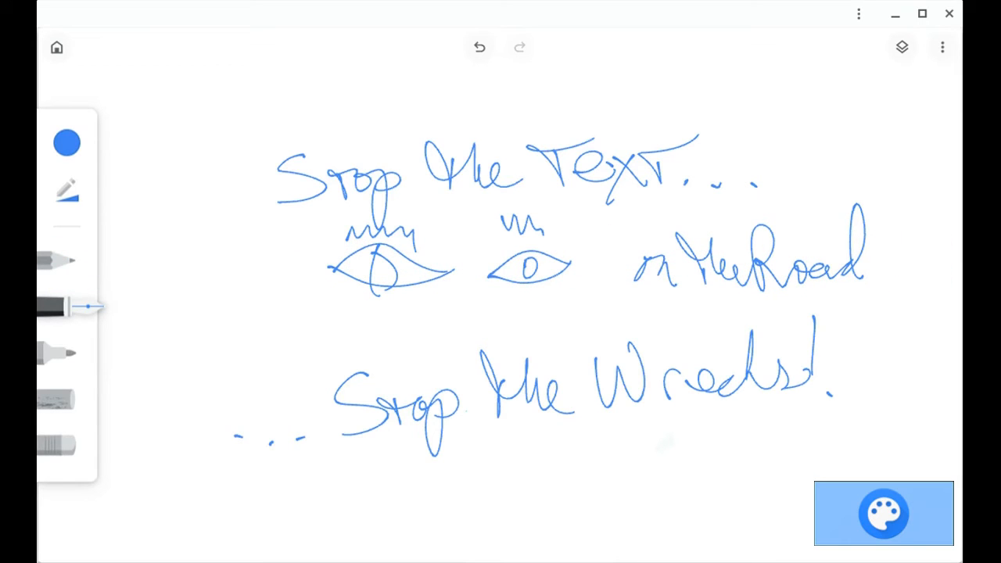
Draw a square crossed by a diagonal line inside a circle to the left of the eyes.
{"action": "mouse_move", "coordinate": [205, 264]}
{"action": "left_mouse_down"}
{"action": "mouse_move", "coordinate": [280, 310]}
{"action": "mouse_move", "coordinate": [189, 258]}
{"action": "left_mouse_up"}
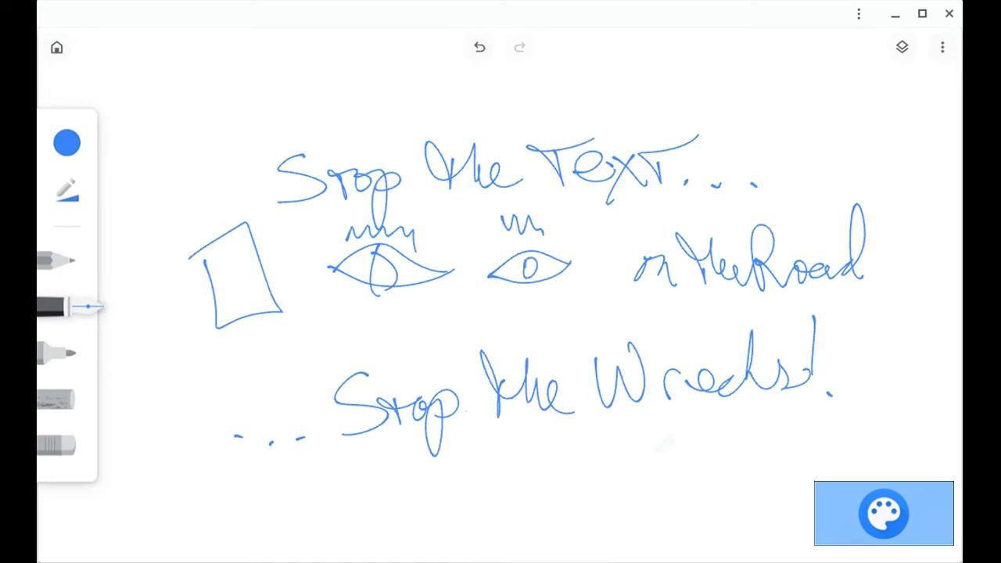
{"action": "mouse_move", "coordinate": [219, 196]}
{"action": "left_mouse_down"}
{"action": "mouse_move", "coordinate": [317, 265]}
{"action": "mouse_move", "coordinate": [184, 240]}
{"action": "mouse_move", "coordinate": [332, 297]}
{"action": "left_mouse_up"}
{"action": "left_click_drag", "start_coordinate": [264, 184], "coordinate": [207, 334]}
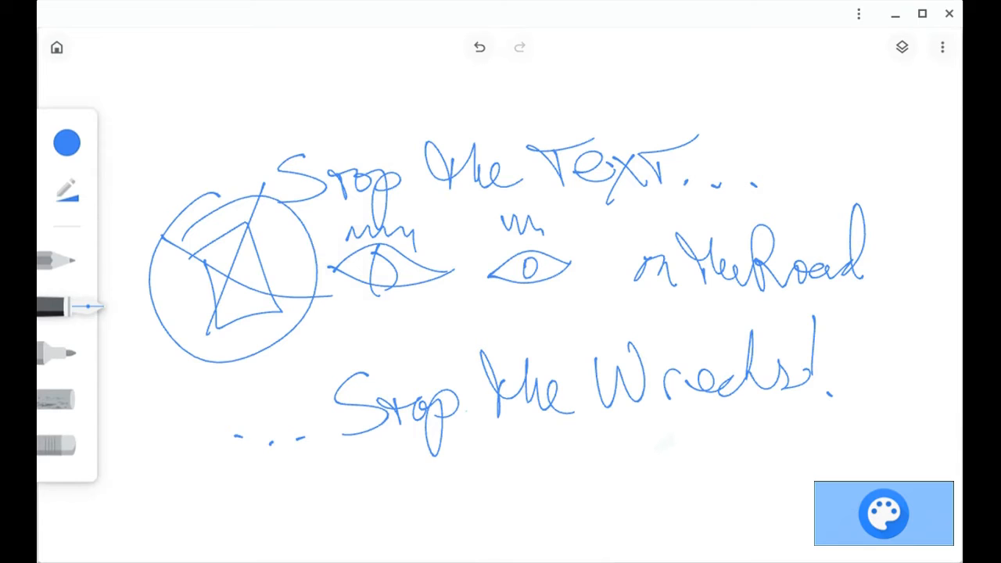
Switch to a red marker, enlarge its size, and draw a thick loop around the dots under 'Stop the'.
{"action": "left_click", "coordinate": [66, 143]}
{"action": "left_click", "coordinate": [151, 267]}
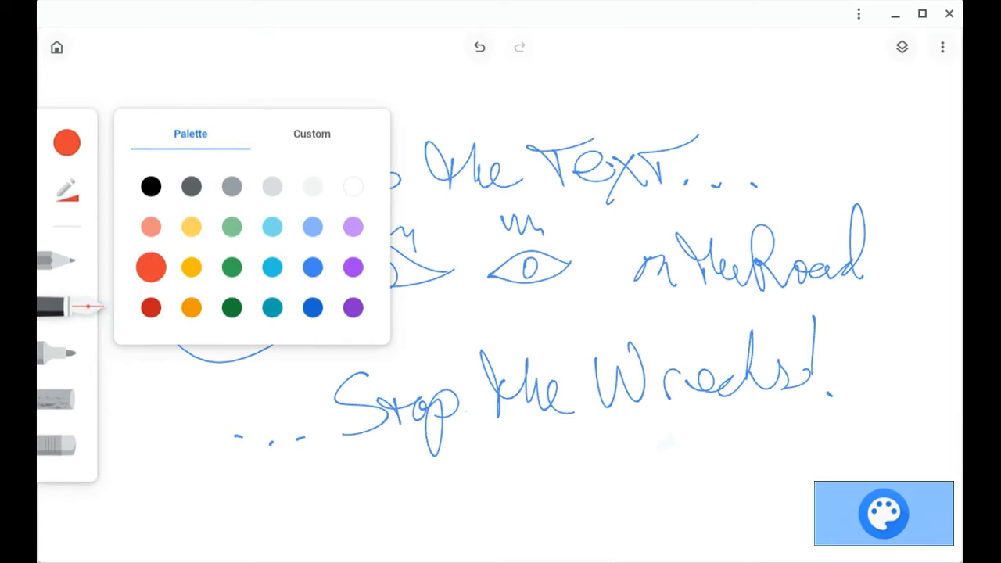
{"action": "left_click", "coordinate": [58, 354]}
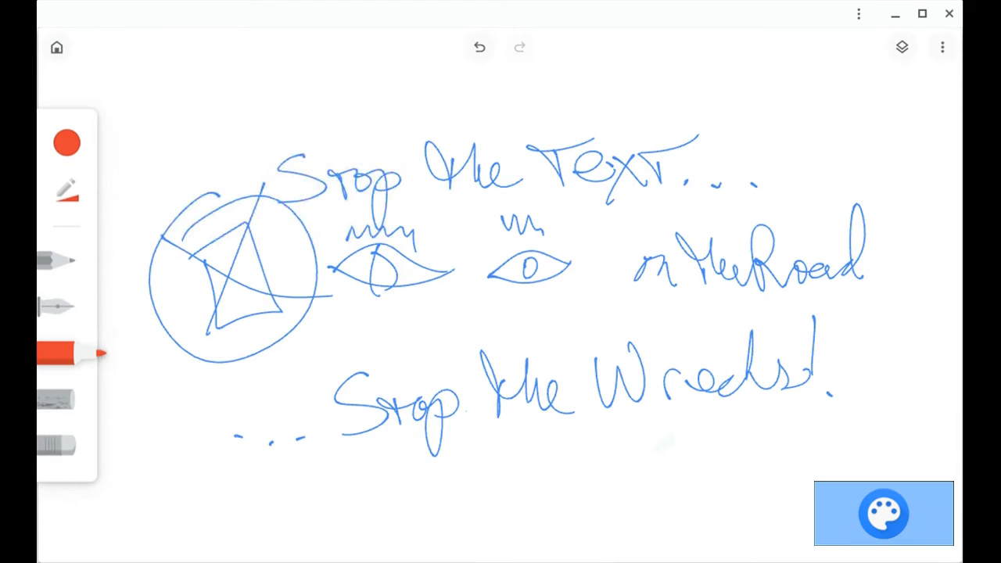
{"action": "left_click", "coordinate": [66, 191]}
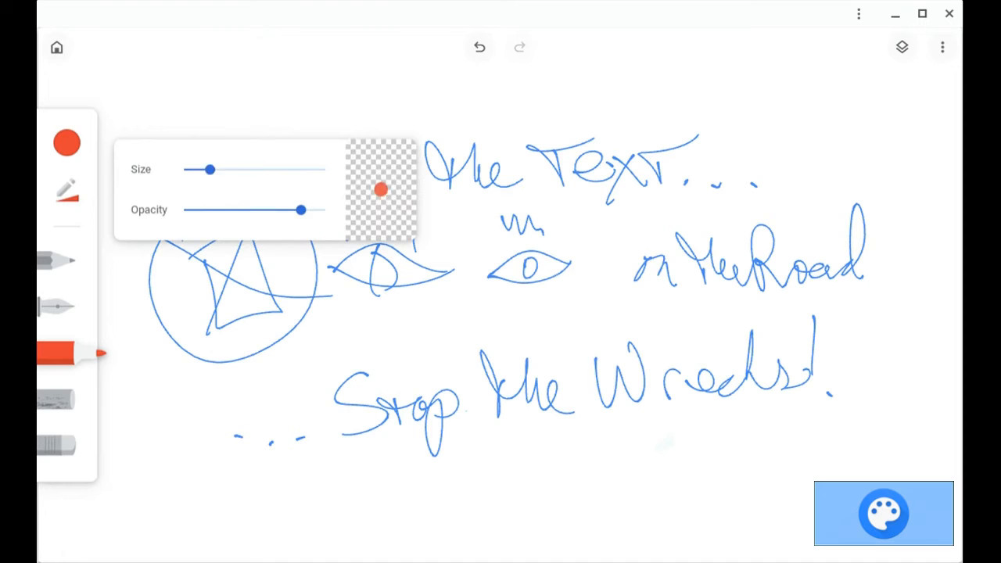
{"action": "left_click_drag", "start_coordinate": [210, 169], "coordinate": [278, 169]}
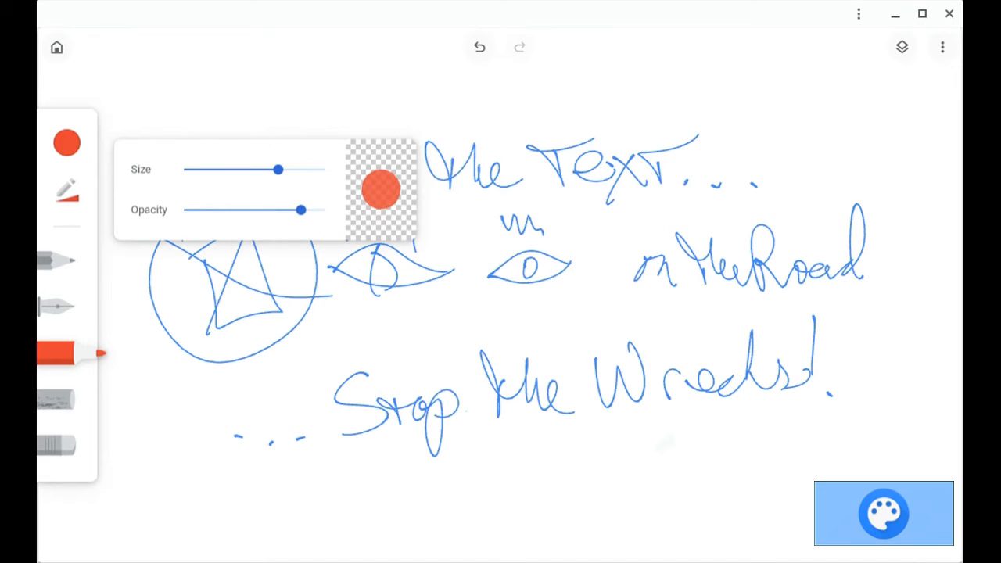
{"action": "mouse_move", "coordinate": [235, 381]}
{"action": "left_mouse_down"}
{"action": "mouse_move", "coordinate": [374, 434]}
{"action": "mouse_move", "coordinate": [259, 400]}
{"action": "mouse_move", "coordinate": [505, 411]}
{"action": "mouse_move", "coordinate": [570, 389]}
{"action": "left_mouse_up"}
Lower the marker opacity and draw translucent strokes through 'Wrecks' and up to 'Road'.
{"action": "left_click", "coordinate": [67, 191]}
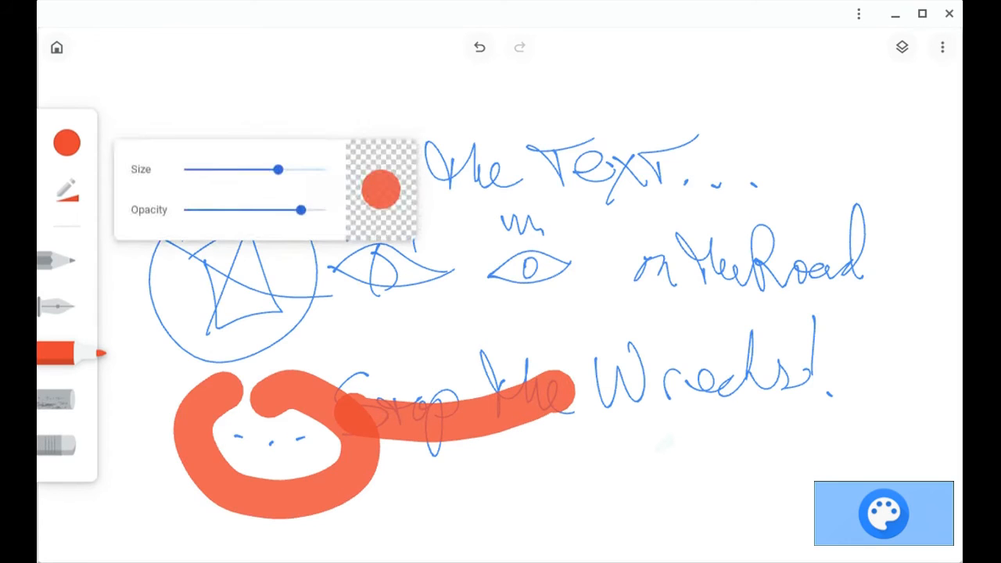
{"action": "left_click_drag", "start_coordinate": [301, 209], "coordinate": [210, 210]}
{"action": "left_click", "coordinate": [501, 313]}
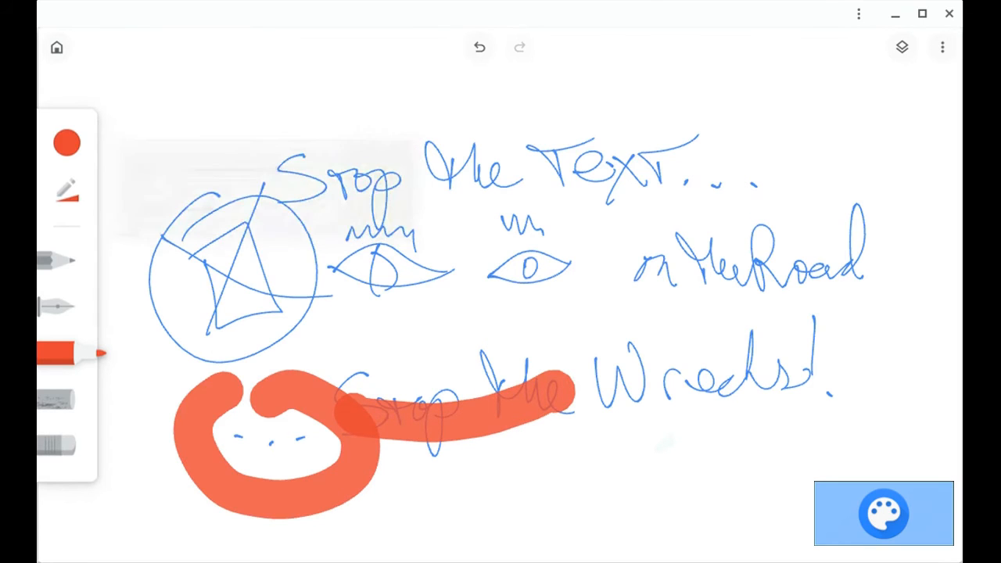
{"action": "mouse_move", "coordinate": [328, 385]}
{"action": "left_mouse_down"}
{"action": "mouse_move", "coordinate": [388, 391]}
{"action": "mouse_move", "coordinate": [599, 344]}
{"action": "mouse_move", "coordinate": [681, 446]}
{"action": "mouse_move", "coordinate": [688, 387]}
{"action": "left_mouse_up"}
{"action": "left_click_drag", "start_coordinate": [614, 356], "coordinate": [700, 285]}
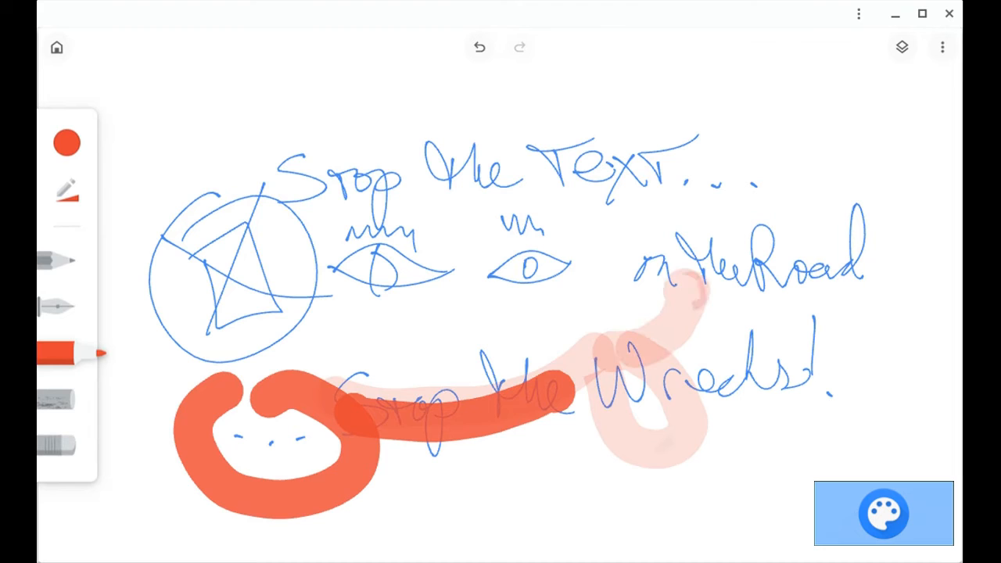
Erase part of the red stroke with the eraser and undo the last three actions.
{"action": "left_click", "coordinate": [66, 446]}
{"action": "mouse_move", "coordinate": [382, 397]}
{"action": "left_mouse_down"}
{"action": "mouse_move", "coordinate": [352, 435]}
{"action": "mouse_move", "coordinate": [435, 400]}
{"action": "mouse_move", "coordinate": [423, 429]}
{"action": "left_mouse_up"}
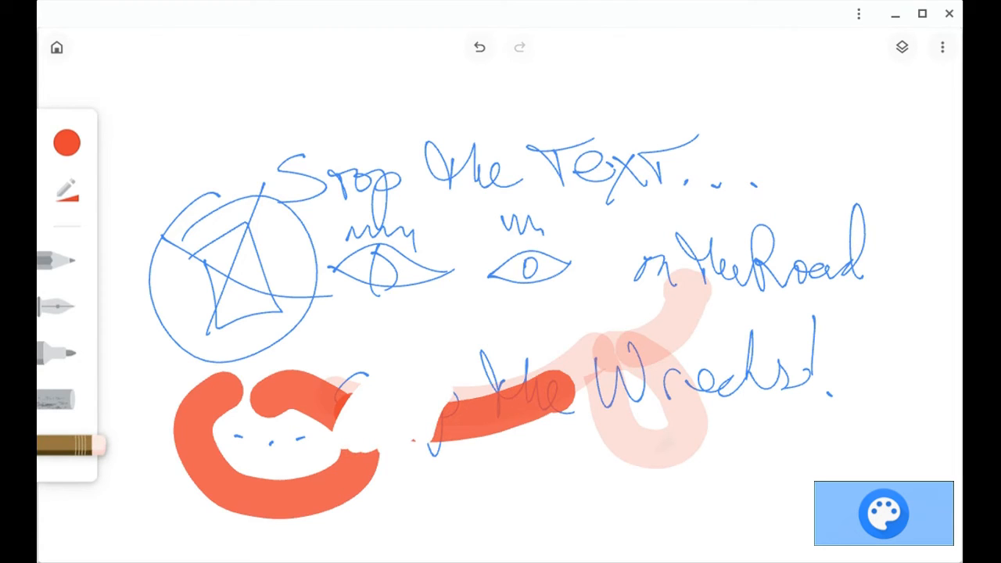
{"action": "left_click", "coordinate": [479, 47]}
{"action": "left_click", "coordinate": [480, 47]}
{"action": "left_click", "coordinate": [479, 47]}
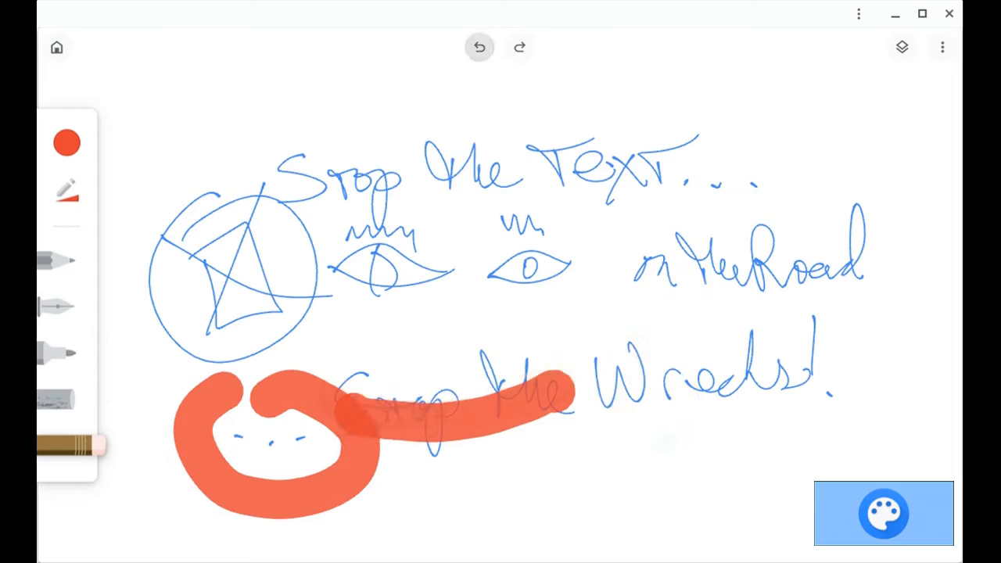
Undo the remaining red marker strokes and add a new empty layer above the drawing.
{"action": "left_click", "coordinate": [480, 46]}
{"action": "left_click", "coordinate": [479, 46]}
{"action": "left_click", "coordinate": [903, 47]}
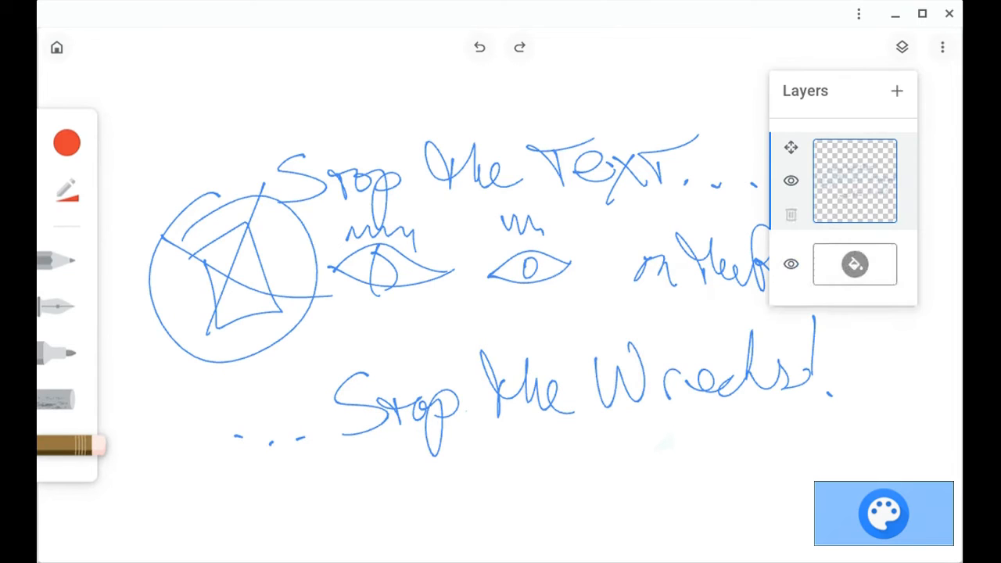
{"action": "left_click", "coordinate": [897, 91]}
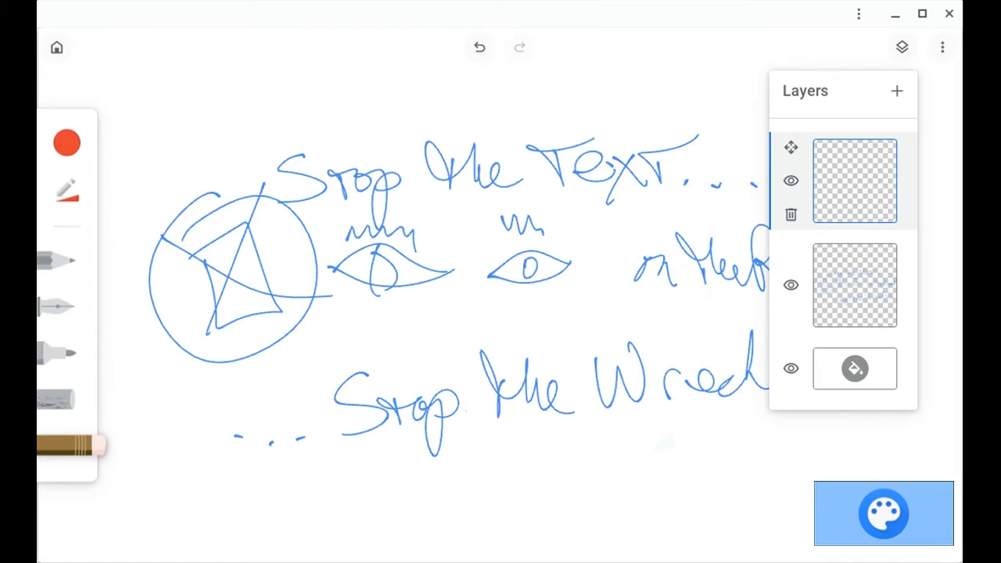
{"action": "left_click", "coordinate": [902, 47]}
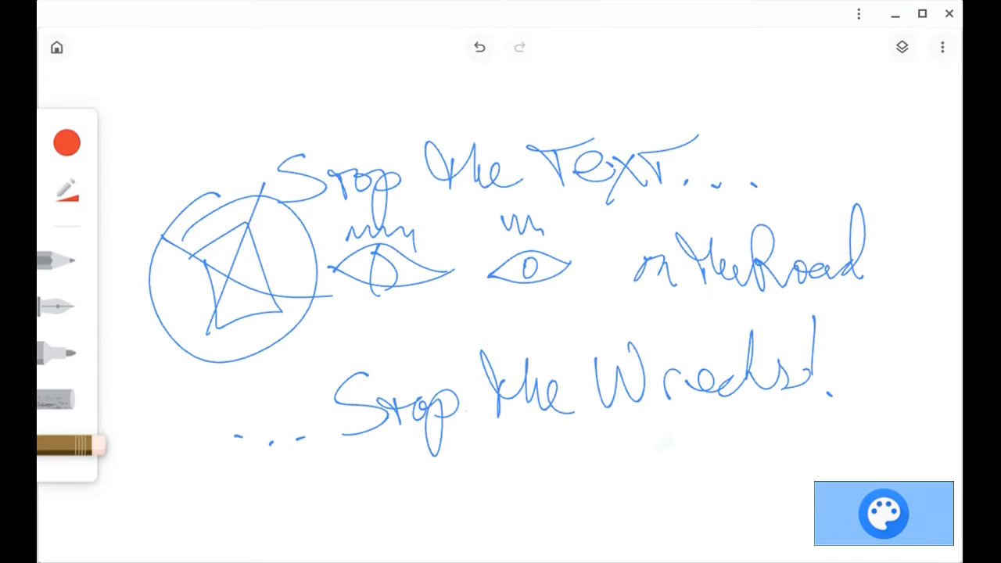
On the new layer, draw translucent red highlighter loops around the text and the drawings.
{"action": "left_click", "coordinate": [69, 353]}
{"action": "mouse_move", "coordinate": [289, 307]}
{"action": "left_mouse_down"}
{"action": "mouse_move", "coordinate": [234, 435]}
{"action": "mouse_move", "coordinate": [302, 309]}
{"action": "mouse_move", "coordinate": [477, 338]}
{"action": "mouse_move", "coordinate": [540, 399]}
{"action": "mouse_move", "coordinate": [591, 328]}
{"action": "left_mouse_up"}
{"action": "mouse_move", "coordinate": [270, 317]}
{"action": "left_mouse_down"}
{"action": "mouse_move", "coordinate": [263, 203]}
{"action": "mouse_move", "coordinate": [301, 145]}
{"action": "mouse_move", "coordinate": [513, 126]}
{"action": "mouse_move", "coordinate": [614, 135]}
{"action": "mouse_move", "coordinate": [814, 284]}
{"action": "mouse_move", "coordinate": [626, 333]}
{"action": "left_mouse_up"}
{"action": "mouse_move", "coordinate": [610, 249]}
{"action": "left_mouse_down"}
{"action": "mouse_move", "coordinate": [568, 155]}
{"action": "mouse_move", "coordinate": [579, 191]}
{"action": "mouse_move", "coordinate": [607, 188]}
{"action": "left_mouse_up"}
{"action": "left_click", "coordinate": [59, 446]}
{"action": "left_click_drag", "start_coordinate": [389, 332], "coordinate": [352, 442]}
{"action": "mouse_move", "coordinate": [352, 442]}
{"action": "left_mouse_down"}
{"action": "mouse_move", "coordinate": [427, 341]}
{"action": "mouse_move", "coordinate": [505, 338]}
{"action": "mouse_move", "coordinate": [548, 317]}
{"action": "left_mouse_up"}
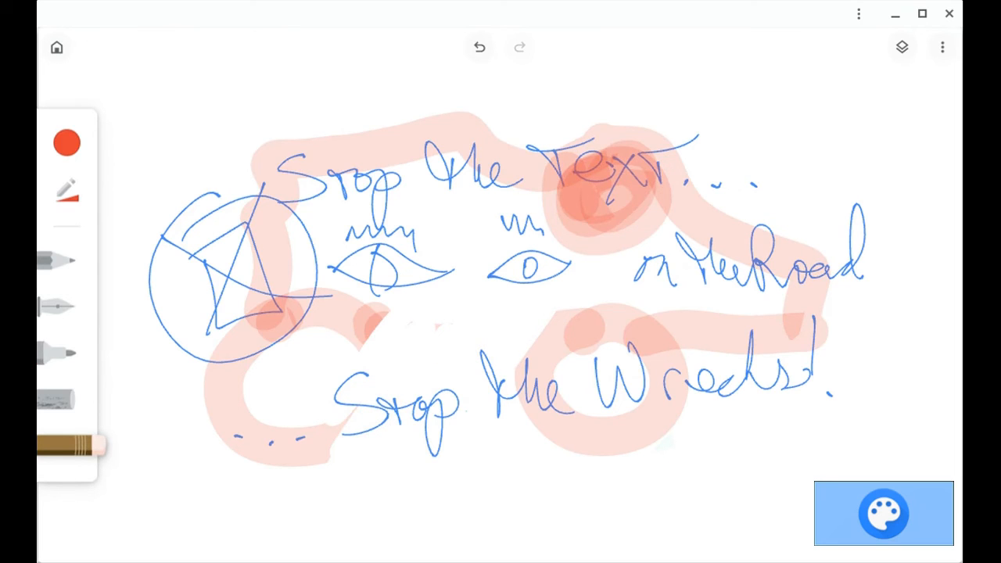
Save the drawing as an image.
{"action": "left_click", "coordinate": [943, 47]}
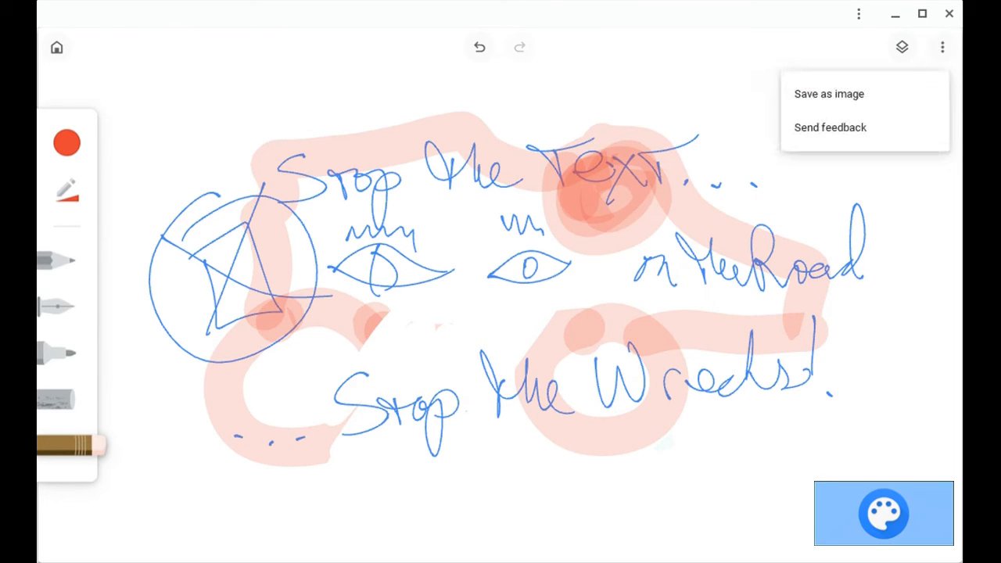
{"action": "left_click", "coordinate": [850, 94]}
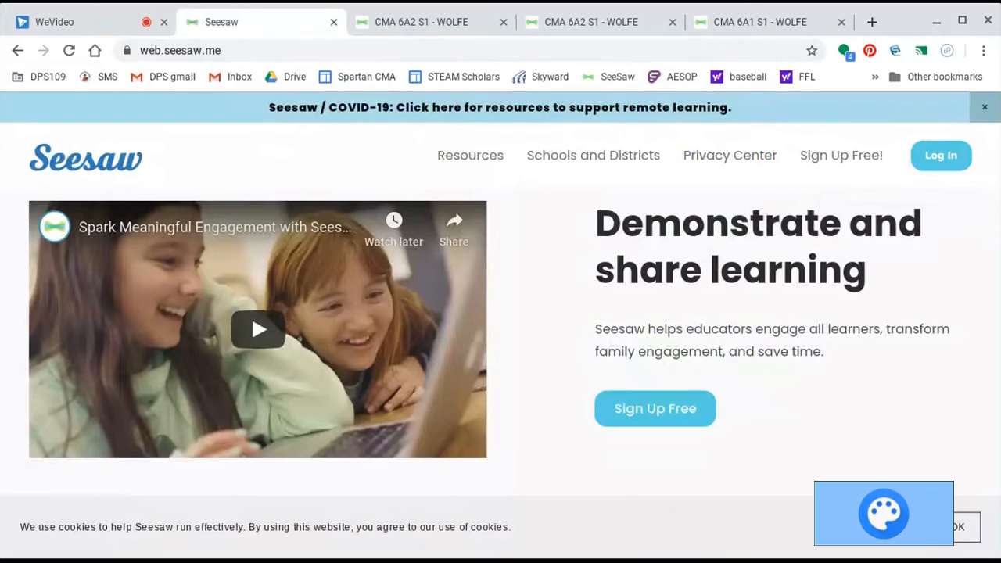
Switch to Seesaw, log in, and close the extra class tabs.
{"action": "left_click", "coordinate": [952, 165]}
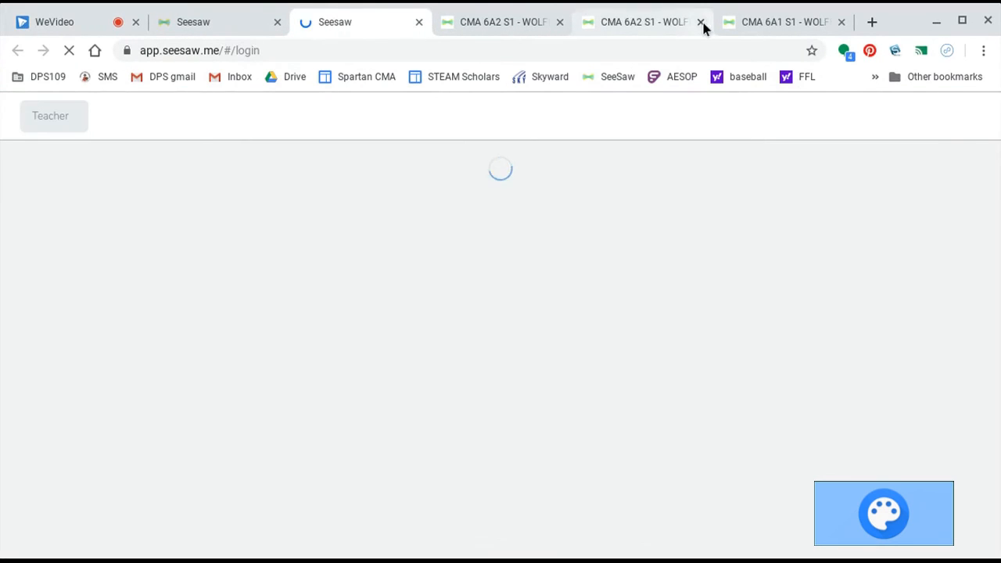
{"action": "left_click", "coordinate": [701, 23]}
{"action": "left_click", "coordinate": [702, 23]}
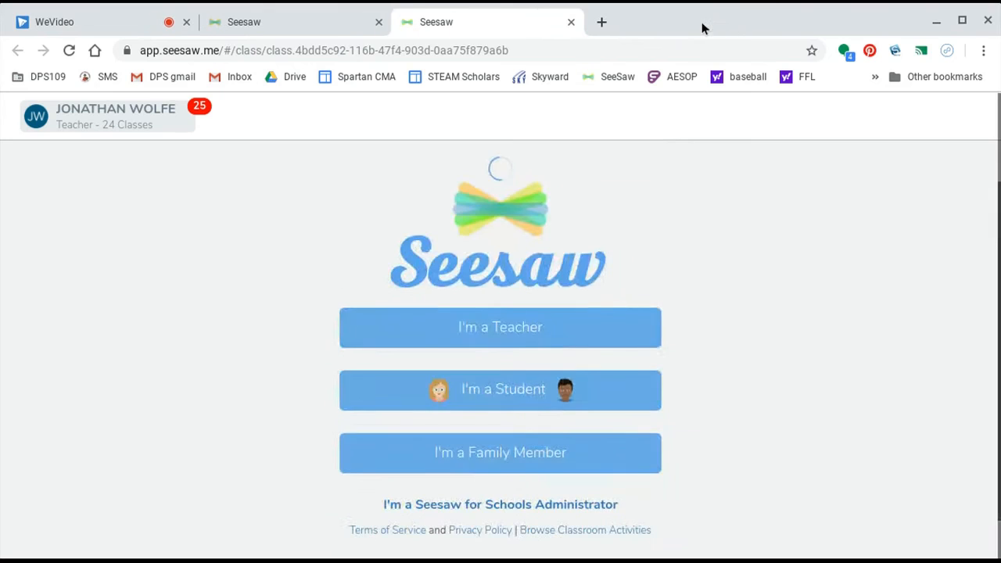
{"action": "left_click", "coordinate": [701, 22]}
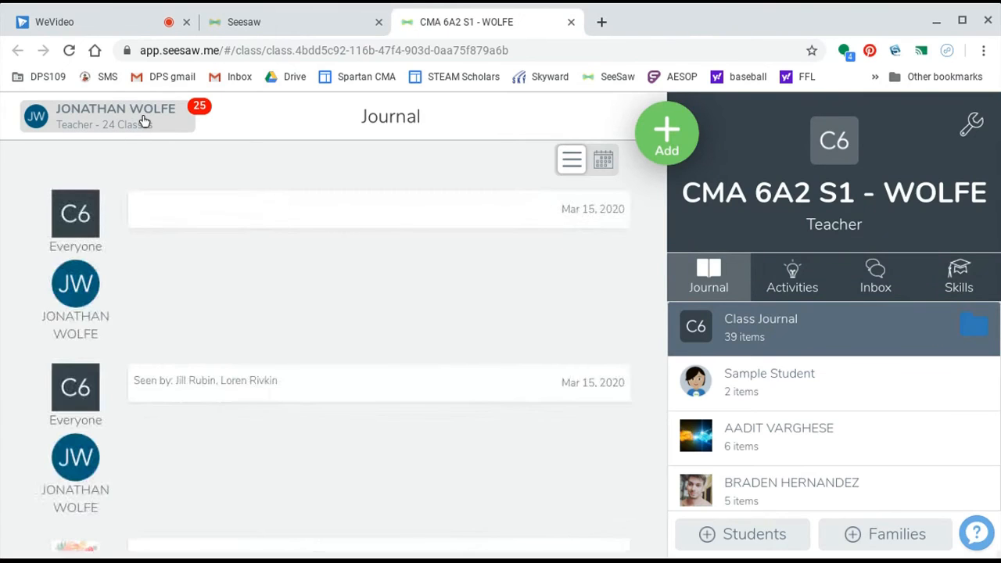
Switch to the CMA 6B S2 class and start posting new student work.
{"action": "left_click", "coordinate": [145, 121]}
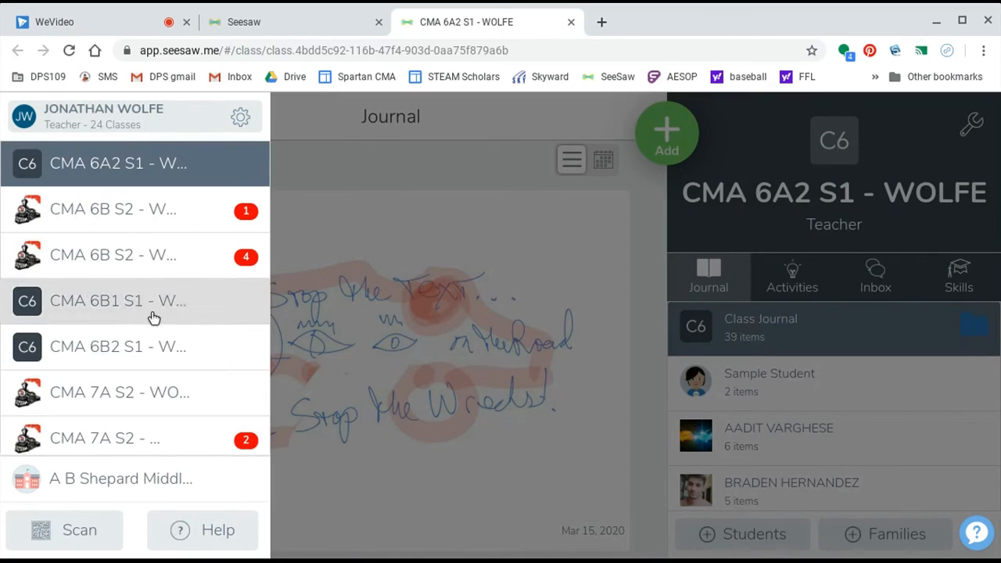
{"action": "left_click", "coordinate": [184, 258]}
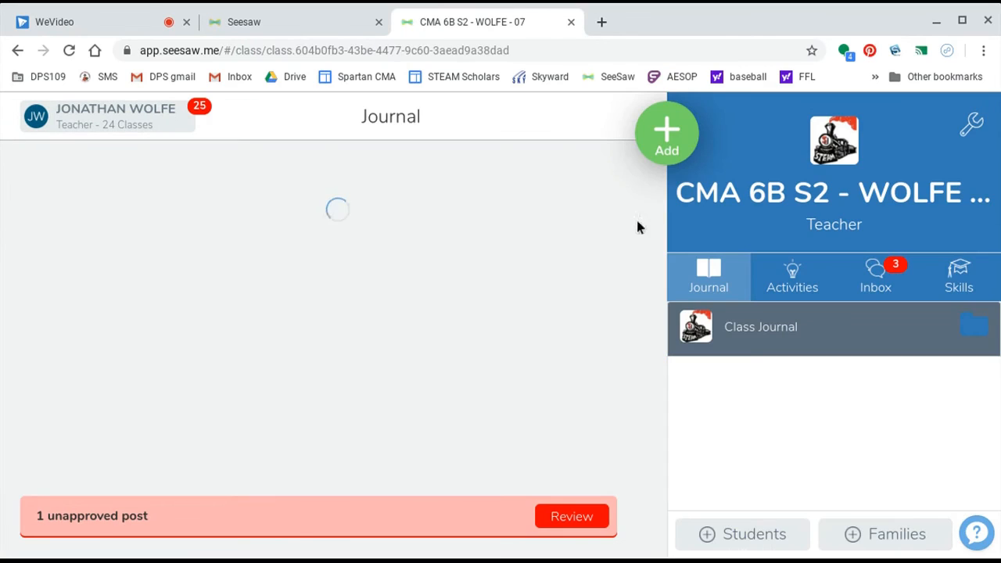
{"action": "left_click", "coordinate": [670, 141]}
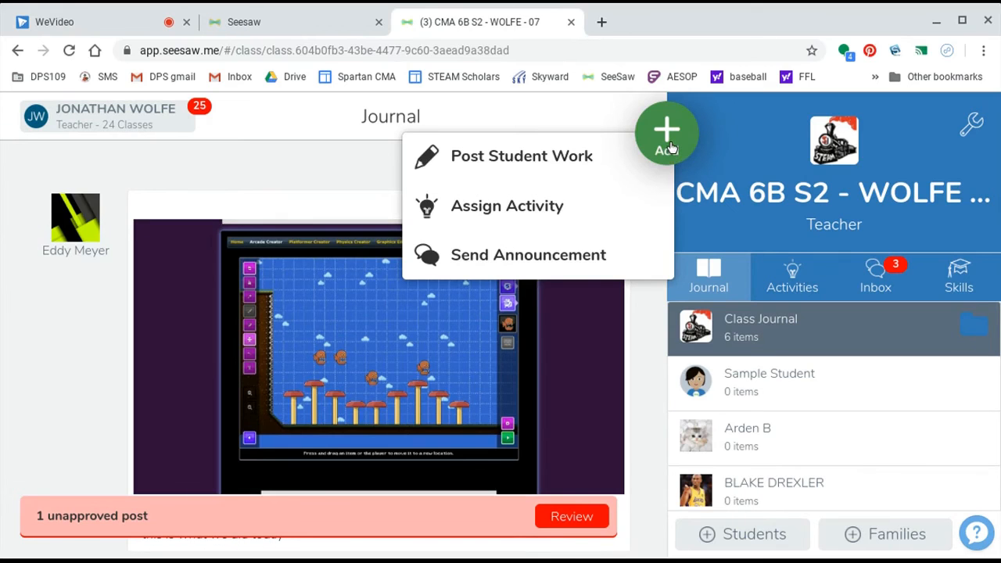
{"action": "left_click", "coordinate": [577, 165]}
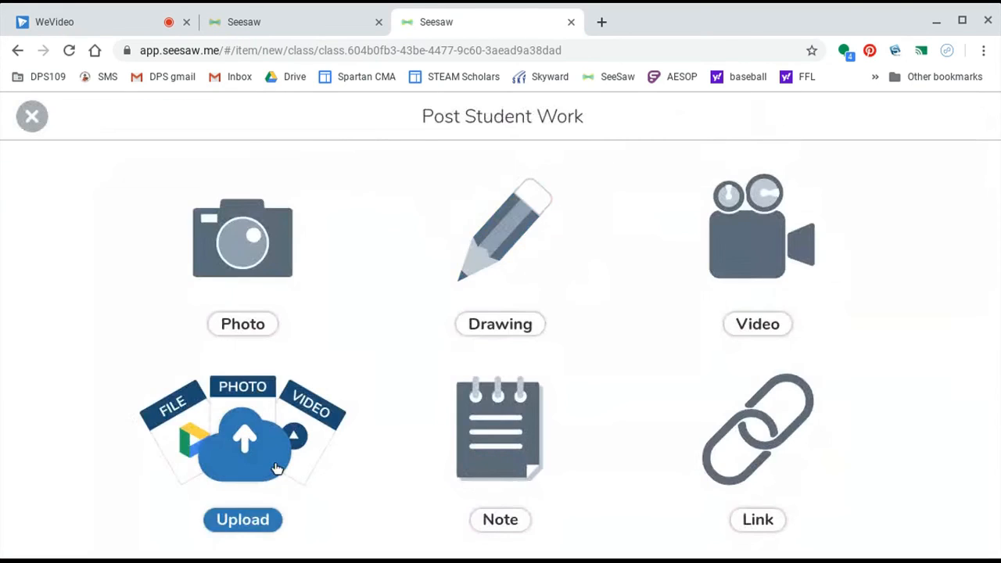
Upload the saved poster image from the computer and confirm it in the post editor.
{"action": "left_click", "coordinate": [276, 470]}
{"action": "left_click", "coordinate": [290, 532]}
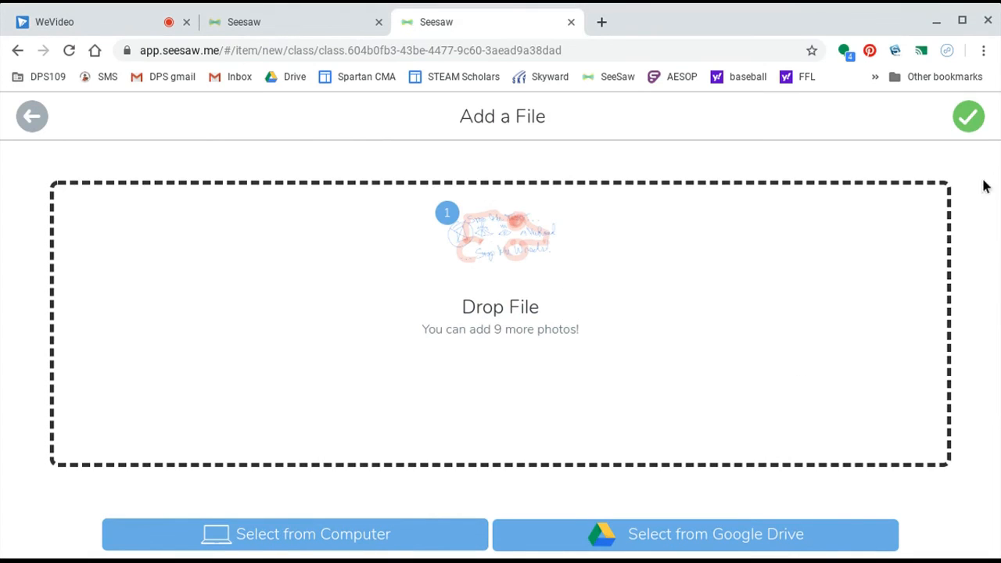
{"action": "left_click", "coordinate": [973, 119]}
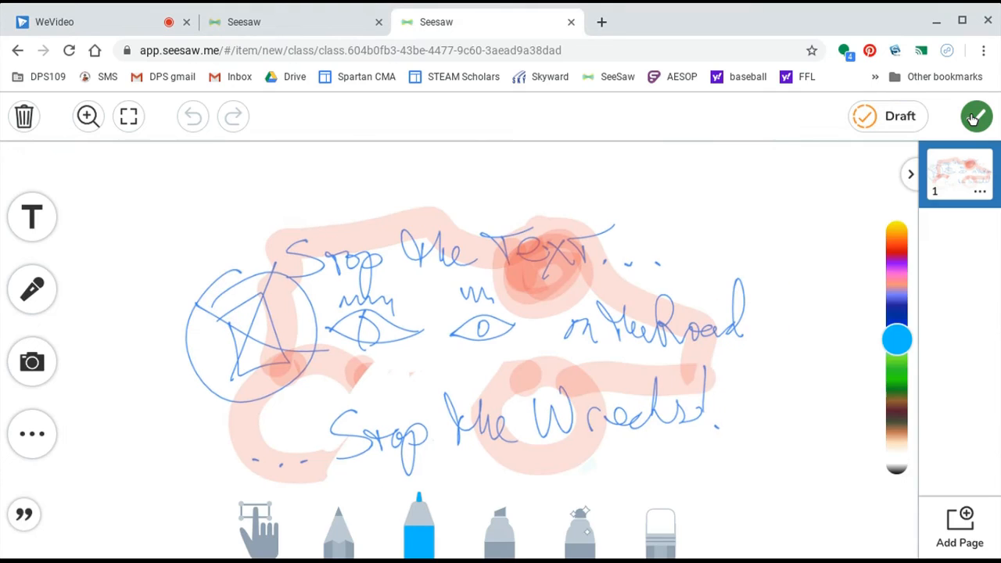
{"action": "left_click", "coordinate": [974, 117]}
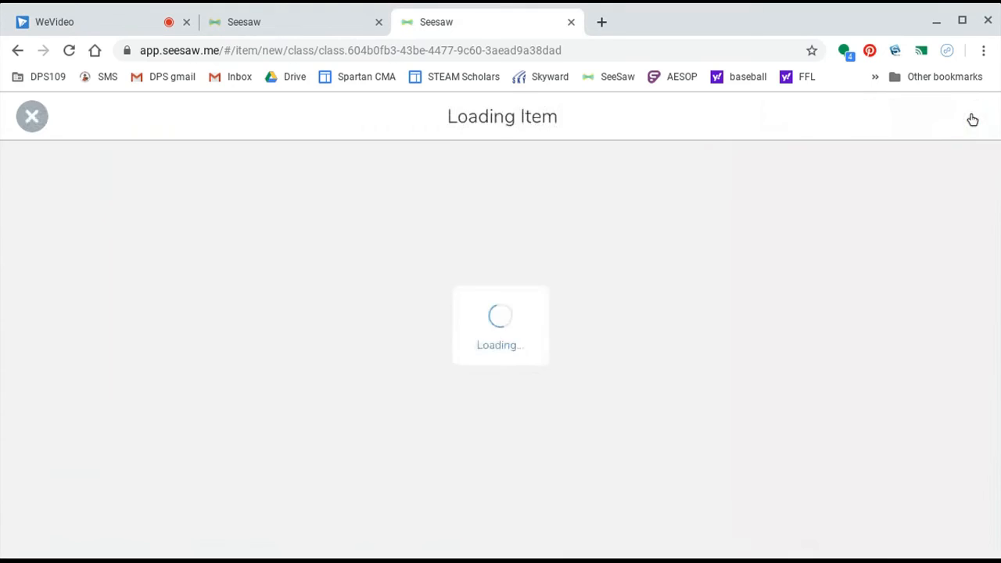
Select all students in CMA 6B S2 and submit the post.
{"action": "left_click", "coordinate": [599, 187]}
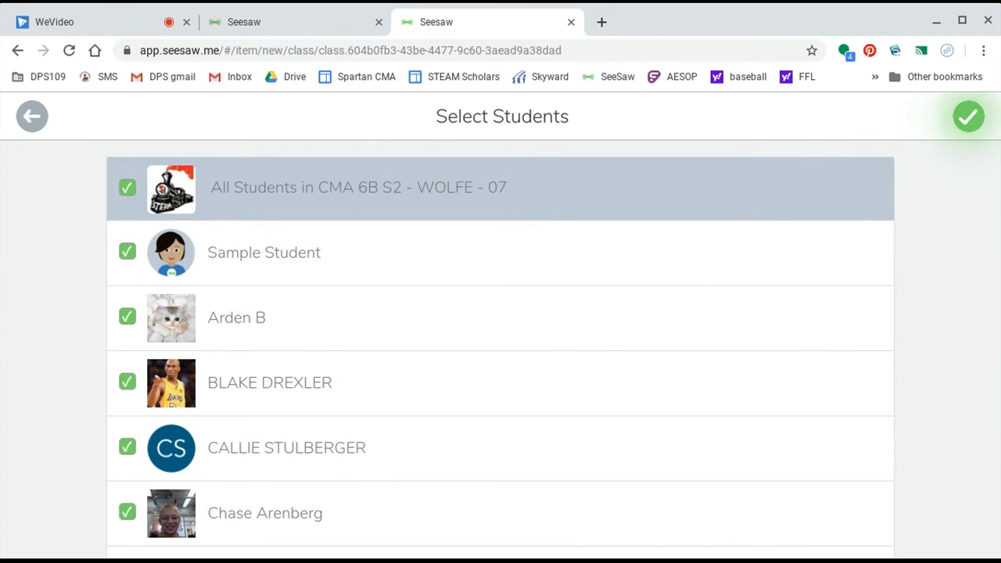
{"action": "left_click", "coordinate": [599, 187]}
{"action": "left_click", "coordinate": [814, 259]}
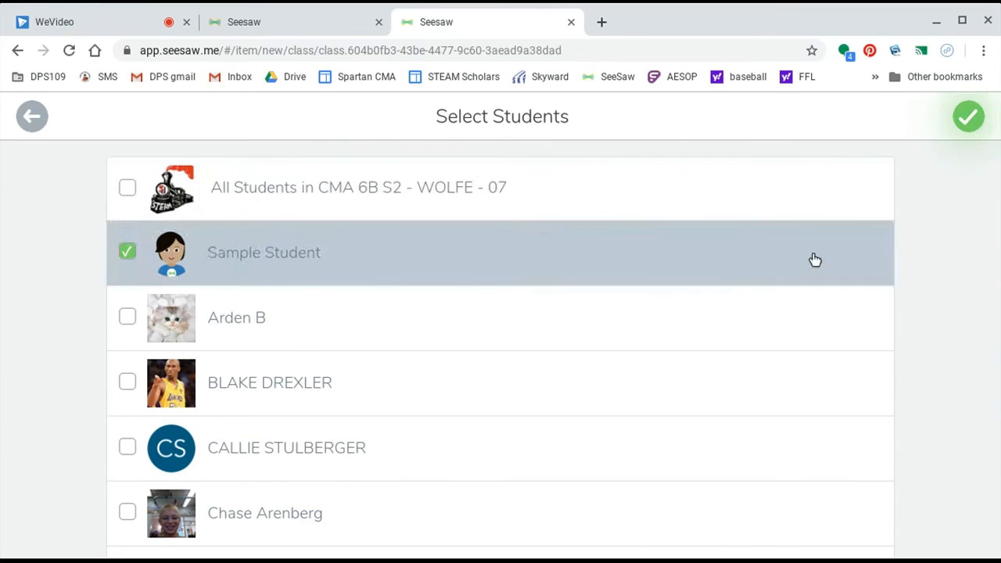
{"action": "left_click", "coordinate": [695, 182]}
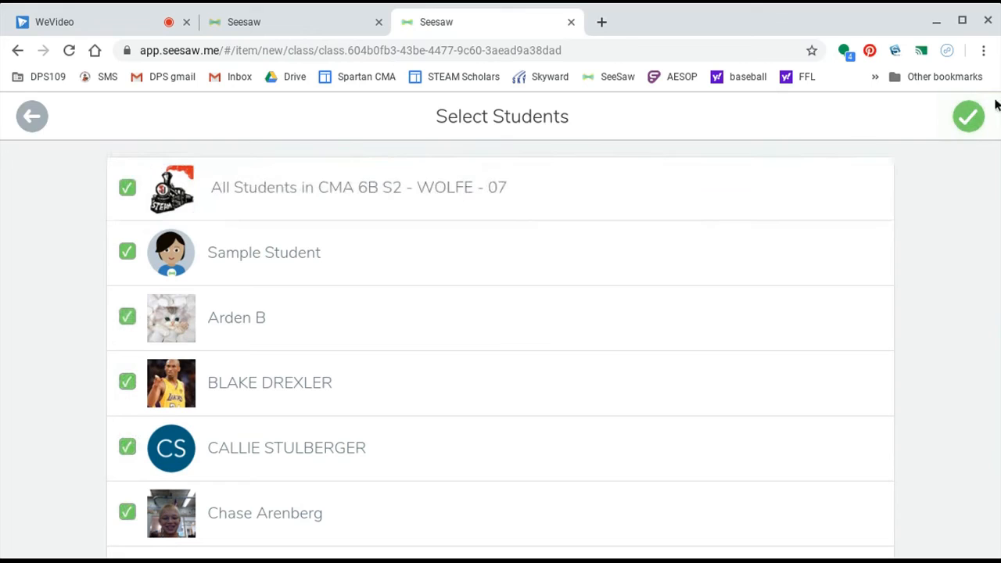
{"action": "left_click", "coordinate": [963, 116]}
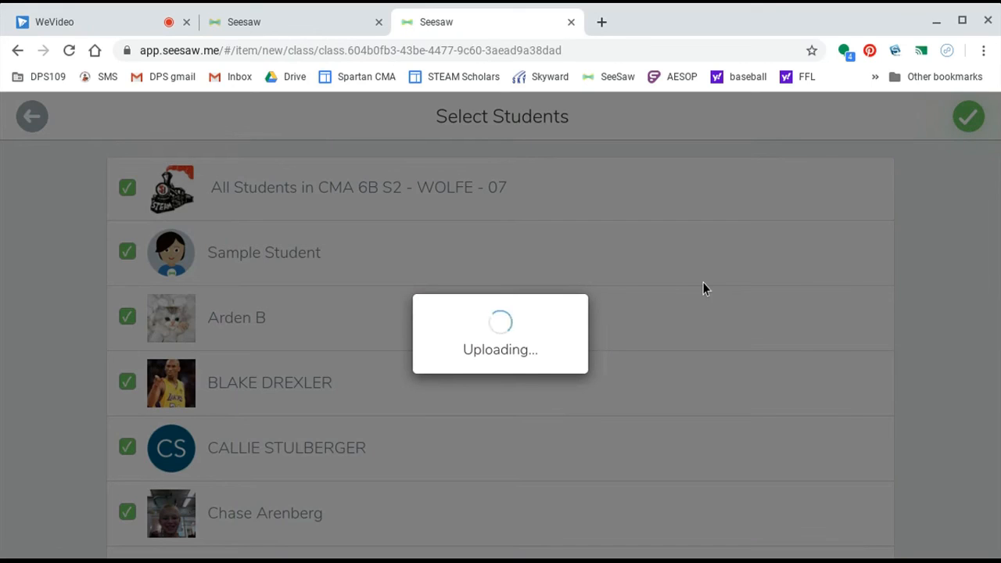